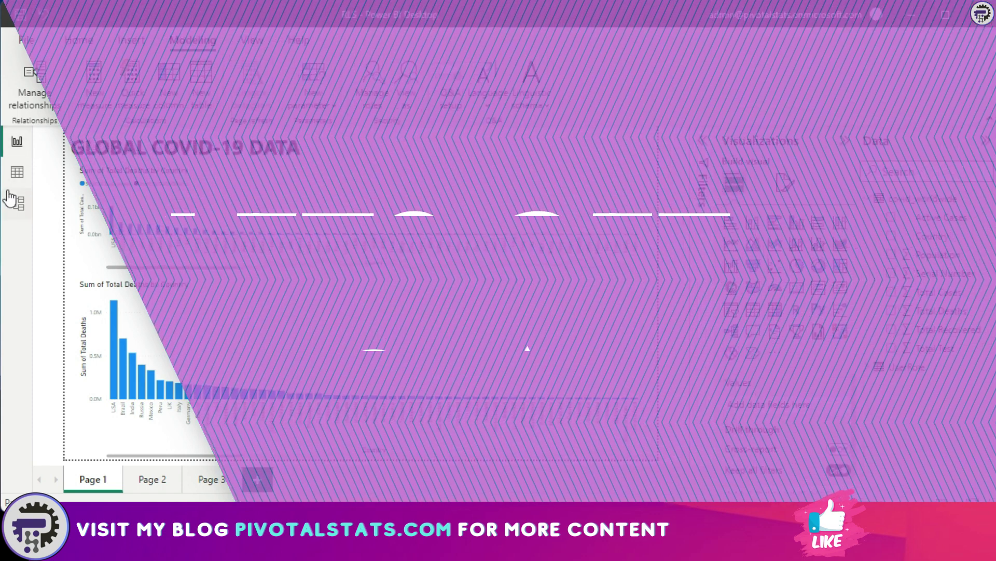
Switch to the table view to look at the report's data.
{"action": "left_click", "coordinate": [17, 171]}
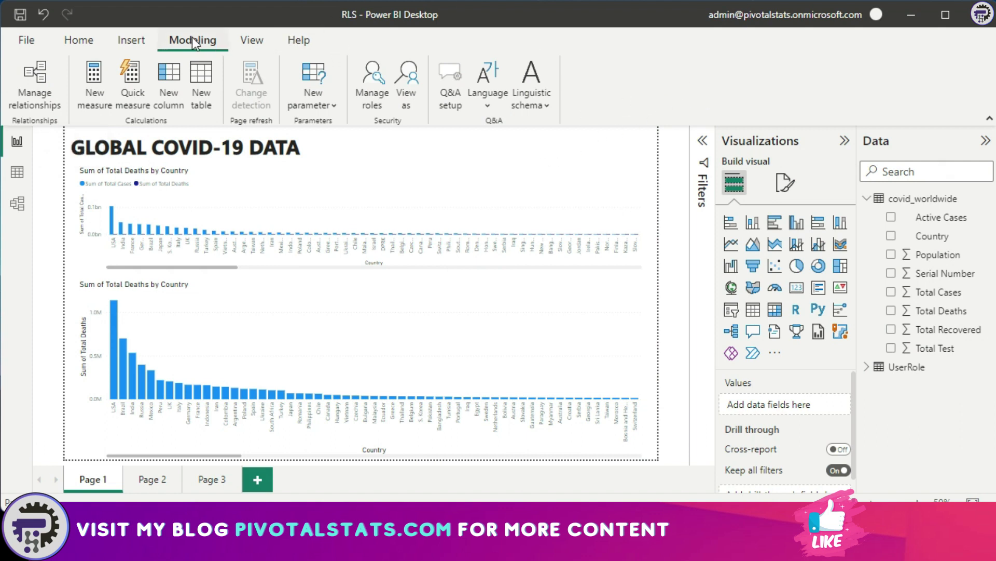
Create a new role named Static RLS and start a Country filter on covid_worldwide.
{"action": "left_click", "coordinate": [377, 96]}
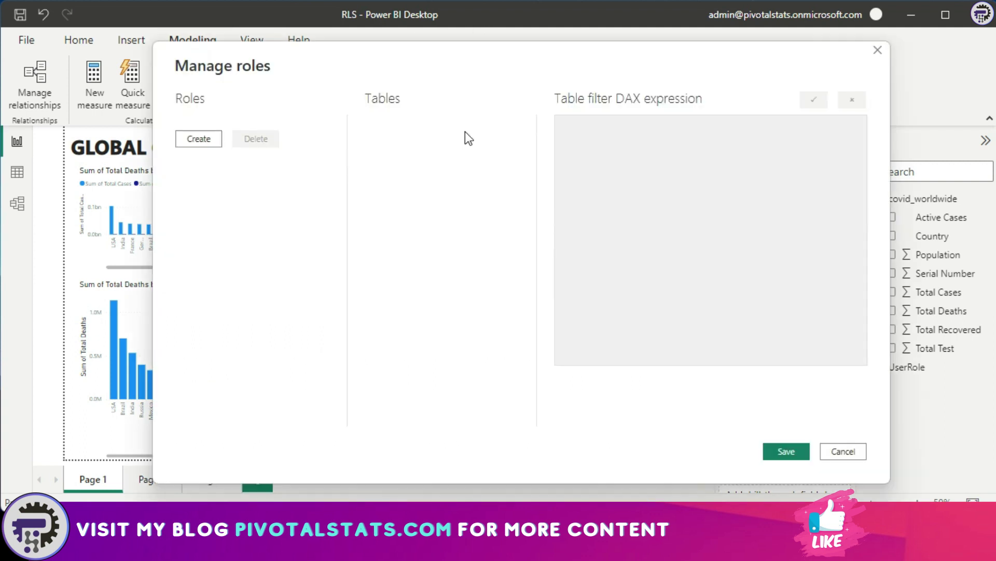
{"action": "left_click", "coordinate": [193, 143]}
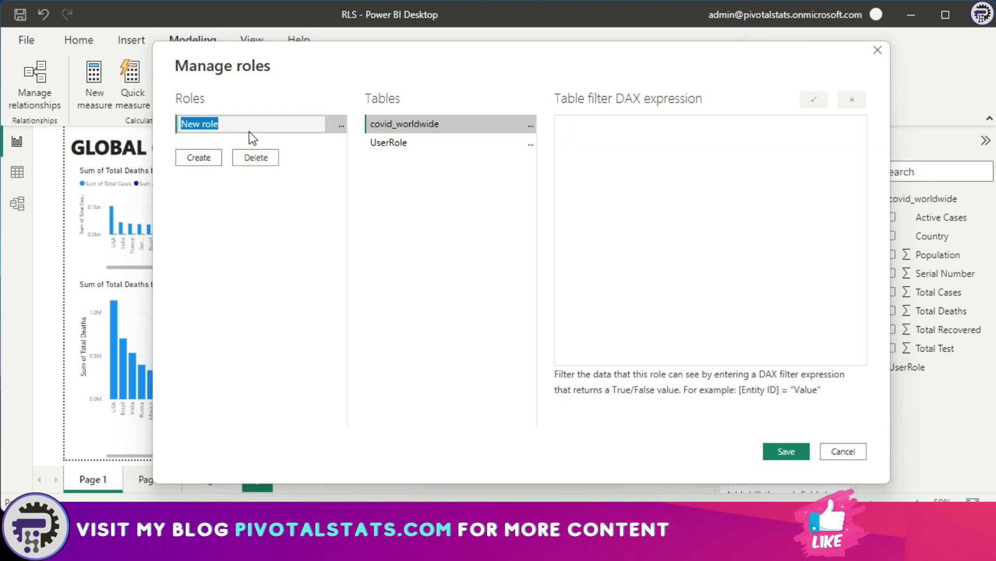
{"action": "type", "text": "Static RLS"}
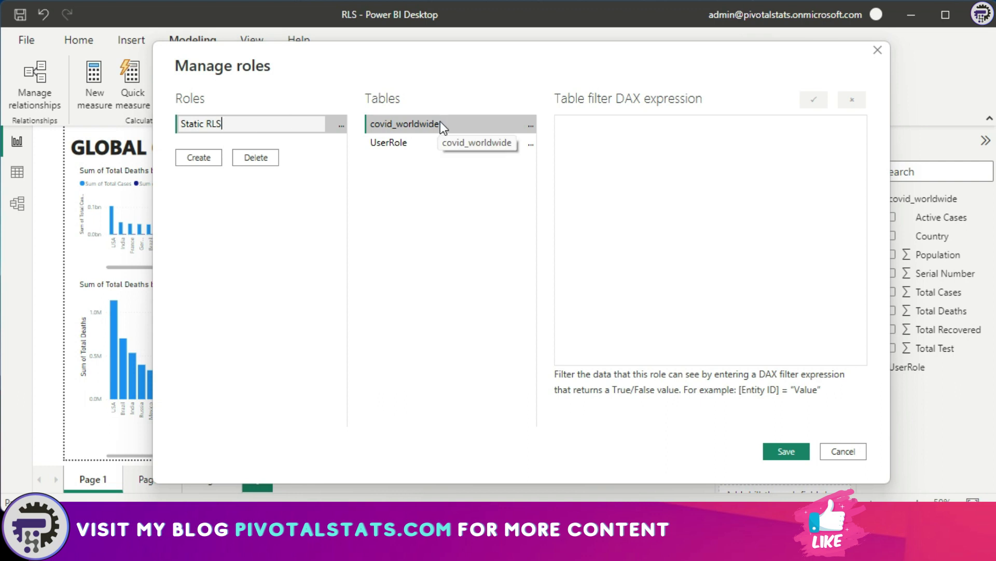
{"action": "left_click", "coordinate": [531, 126]}
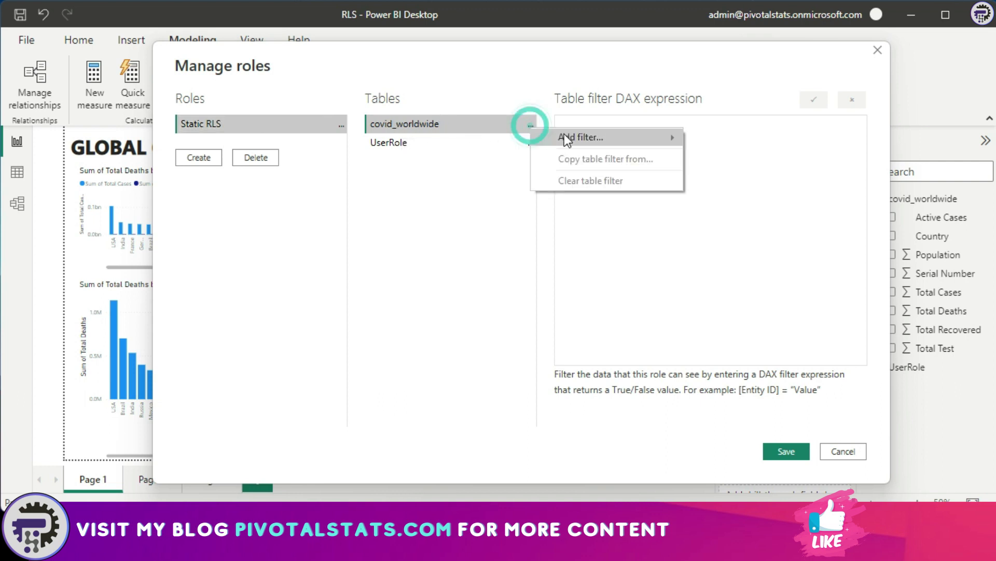
{"action": "mouse_move", "coordinate": [565, 134]}
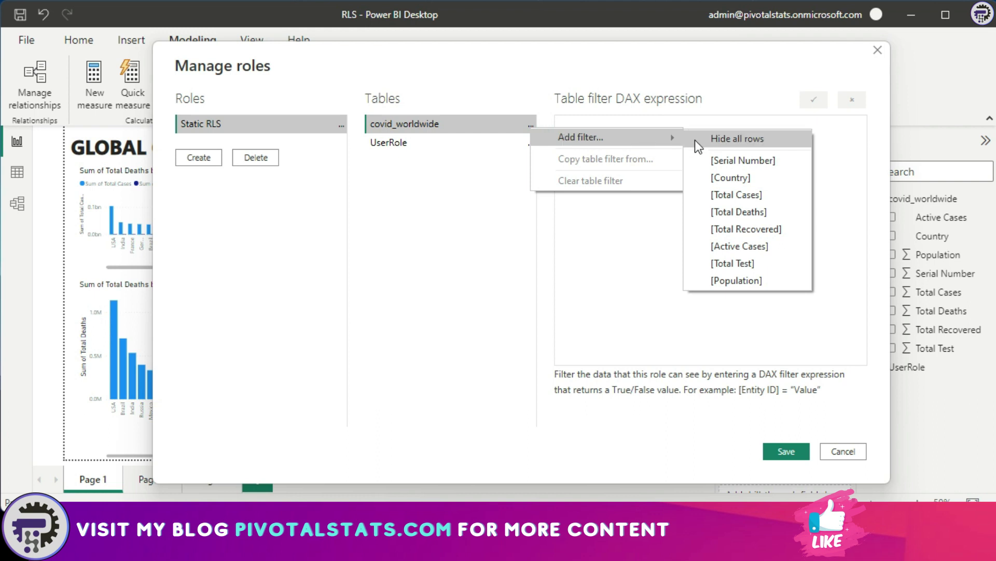
{"action": "left_click", "coordinate": [761, 178]}
Complete the filter [Country] = "India" || [Country] = "Belgium" and save the role.
{"action": "left_click", "coordinate": [663, 130]}
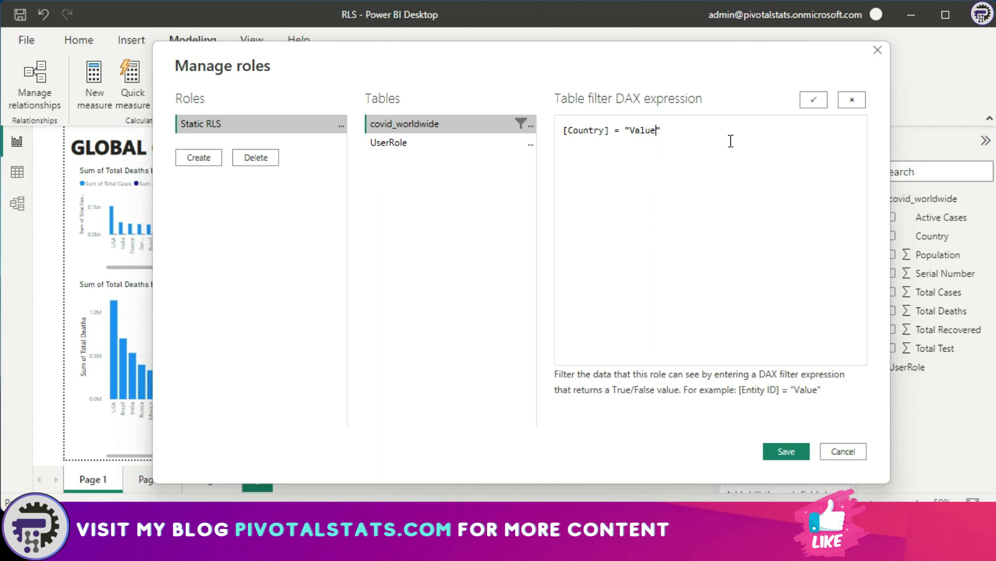
{"action": "key", "text": "shift+Left"}
{"action": "key", "text": "shift+Left"}
{"action": "key", "text": "shift+Left"}
{"action": "key", "text": "shift+Left"}
{"action": "key", "text": "shift+Left"}
{"action": "type", "text": "India\" ||"}
{"action": "key", "text": "Left"}
{"action": "key", "text": "Left"}
{"action": "key", "text": "Left"}
{"action": "key", "text": "shift+Left"}
{"action": "key", "text": "shift+Left"}
{"action": "key", "text": "shift+Left"}
{"action": "key", "text": "shift+Left"}
{"action": "key", "text": "shift+Left"}
{"action": "key", "text": "shift+Left"}
{"action": "key", "text": "shift+Left"}
{"action": "key", "text": "shift+Left"}
{"action": "key", "text": "shift+Left"}
{"action": "key", "text": "shift+Left"}
{"action": "key", "text": "shift+Left"}
{"action": "key", "text": "shift+Left"}
{"action": "key", "text": "shift+Left"}
{"action": "key", "text": "shift+Left"}
{"action": "key", "text": "shift+Left"}
{"action": "key", "text": "shift+Left"}
{"action": "key", "text": "shift+Left"}
{"action": "key", "text": "shift+Left"}
{"action": "key", "text": "shift+Left"}
{"action": "key", "text": "ctrl+c"}
{"action": "key", "text": "Right"}
{"action": "key", "text": "End"}
{"action": "key", "text": "ctrl+v"}
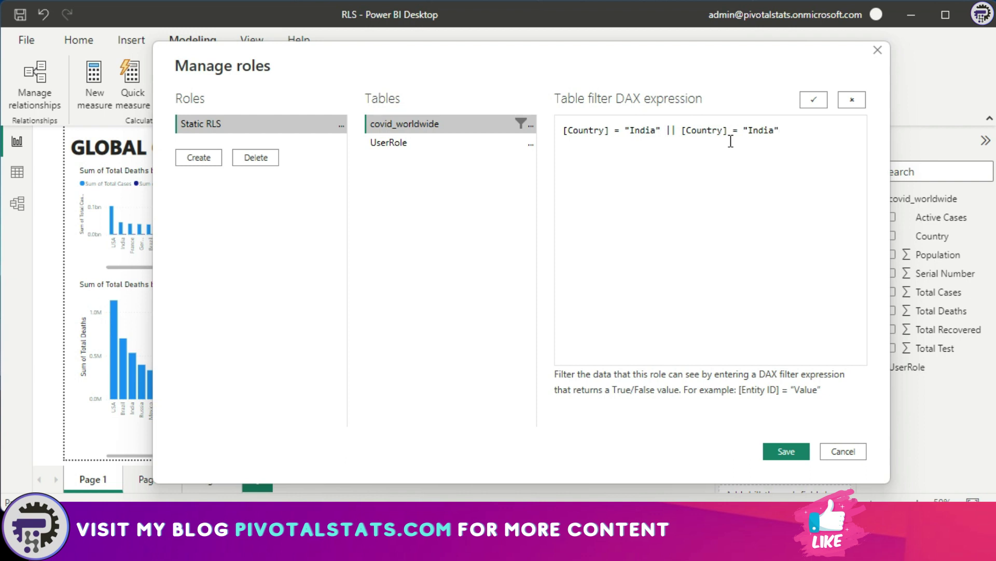
{"action": "key", "text": "Left"}
{"action": "key", "text": "shift+Left"}
{"action": "key", "text": "shift+Left"}
{"action": "key", "text": "shift+Left"}
{"action": "key", "text": "shift+Left"}
{"action": "key", "text": "shift+Left"}
{"action": "type", "text": "Belgium"}
{"action": "key", "text": "End"}
{"action": "left_click", "coordinate": [812, 102]}
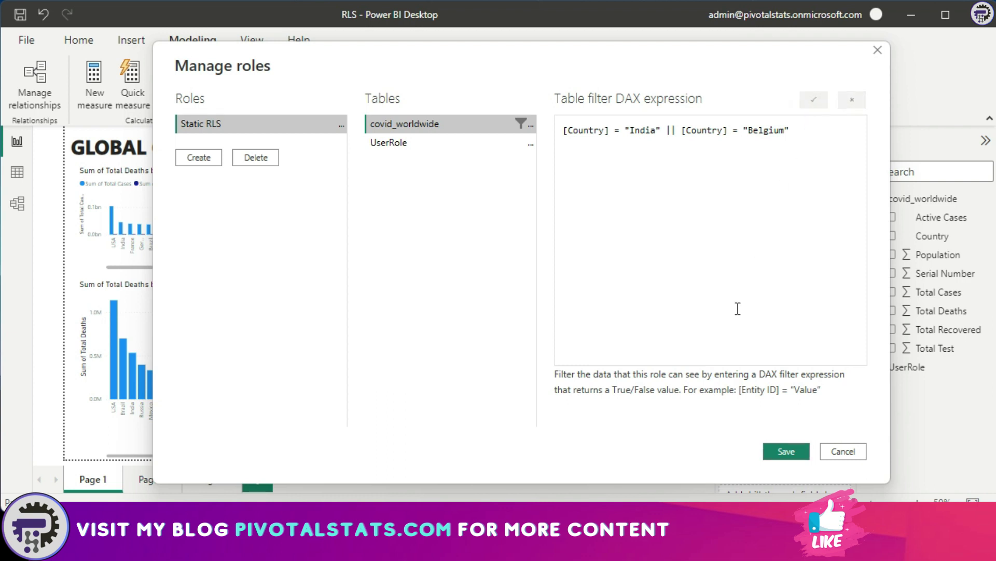
{"action": "left_click", "coordinate": [794, 457]}
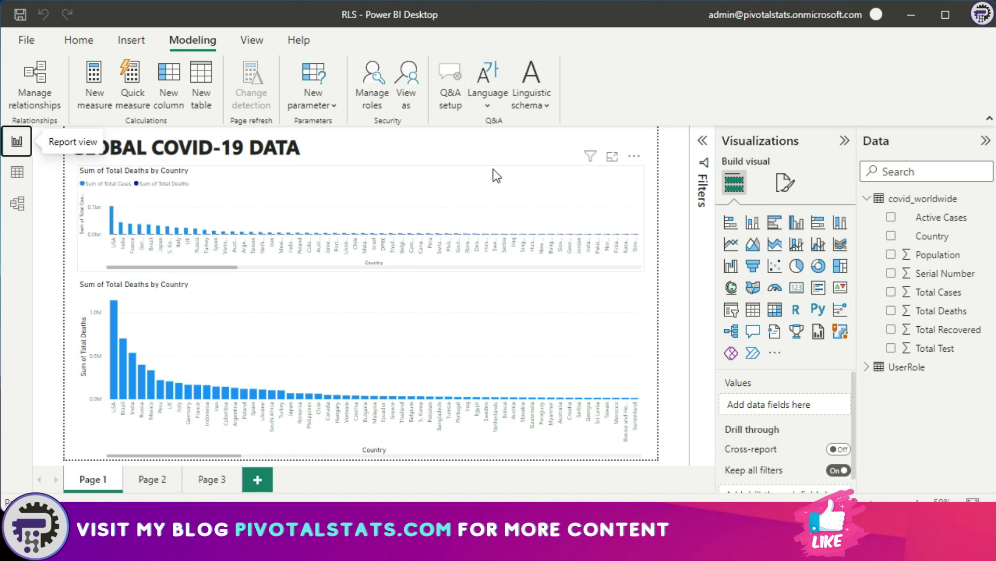
Preview the report as the Static RLS role, then stop viewing as the role.
{"action": "left_click", "coordinate": [410, 99]}
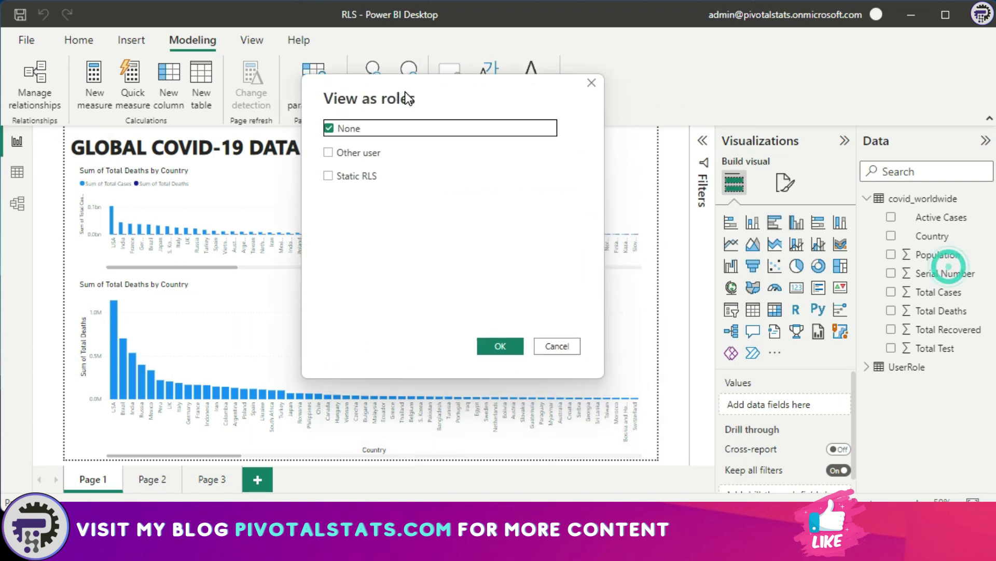
{"action": "left_click", "coordinate": [330, 176]}
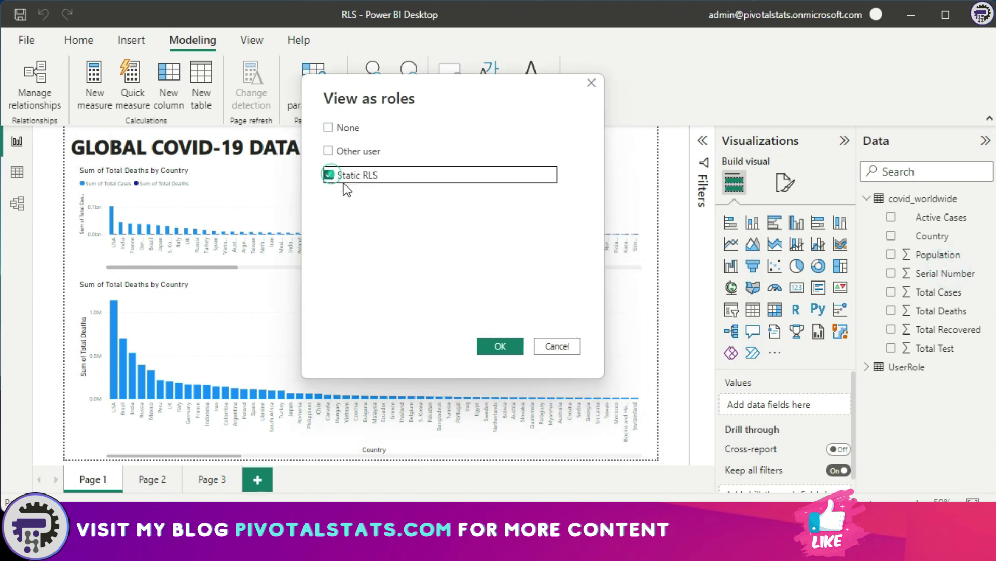
{"action": "left_click", "coordinate": [516, 352]}
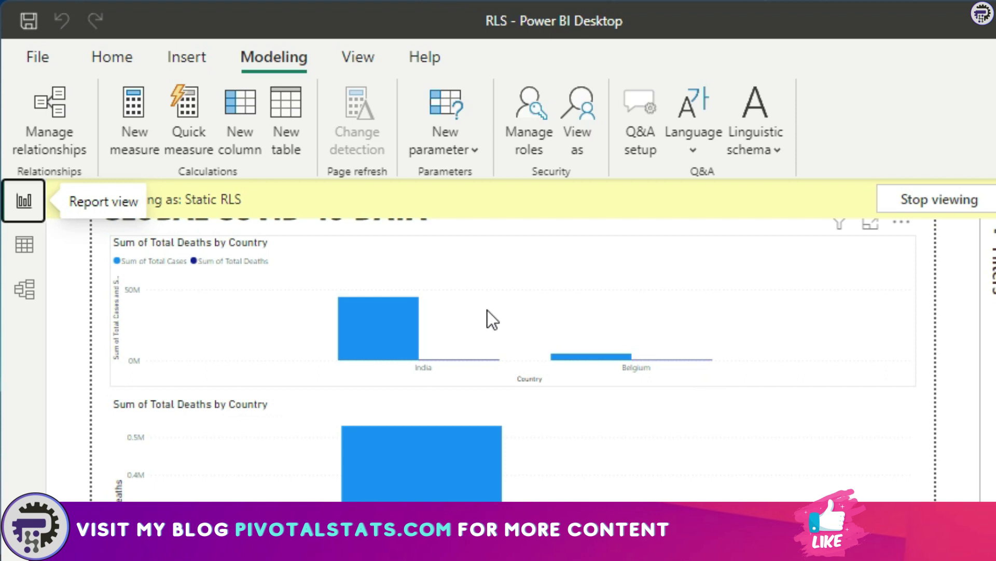
{"action": "left_click", "coordinate": [930, 202]}
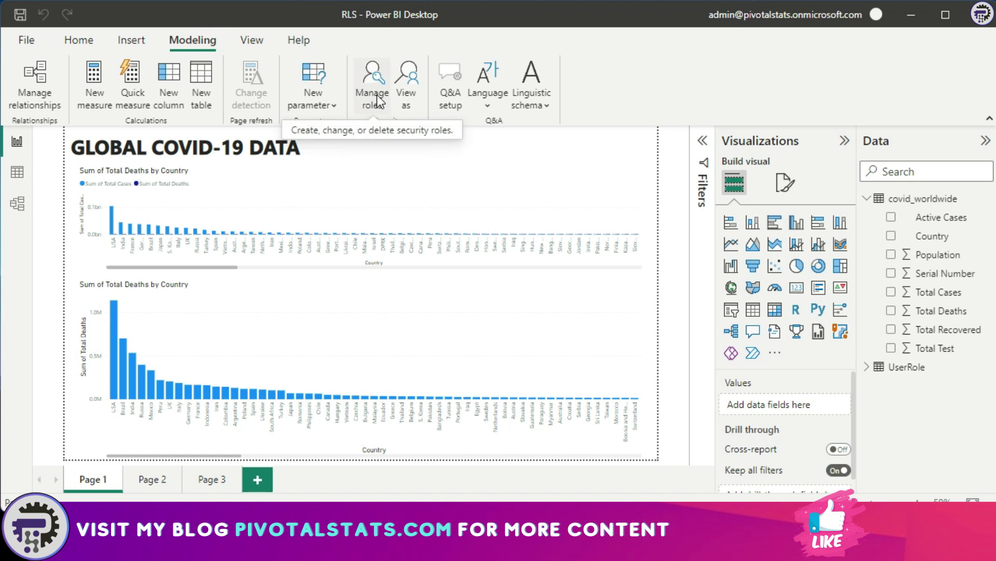
Review the roles in Manage roles and close it without changes.
{"action": "left_click", "coordinate": [376, 99]}
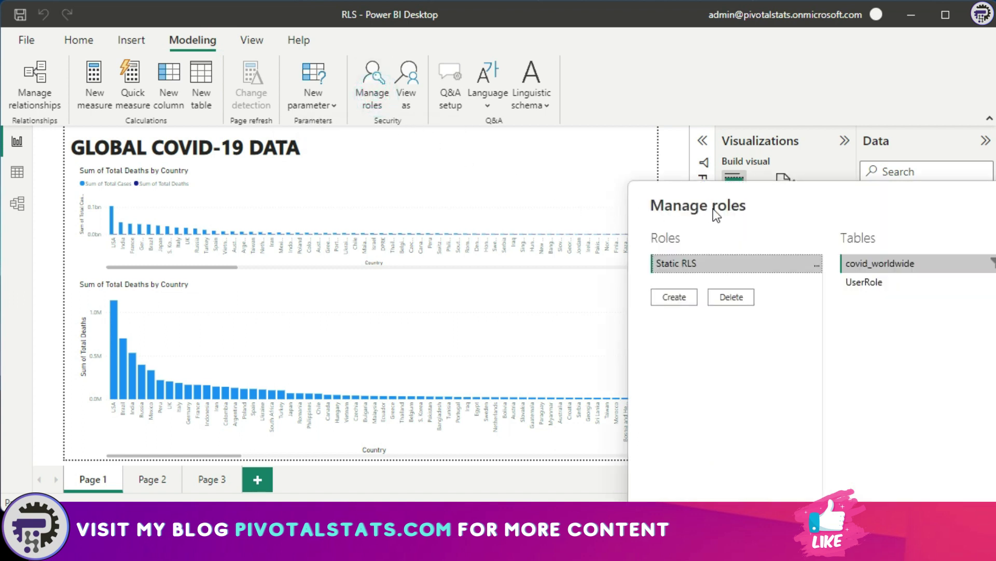
{"action": "left_click_drag", "start_coordinate": [734, 206], "coordinate": [240, 58]}
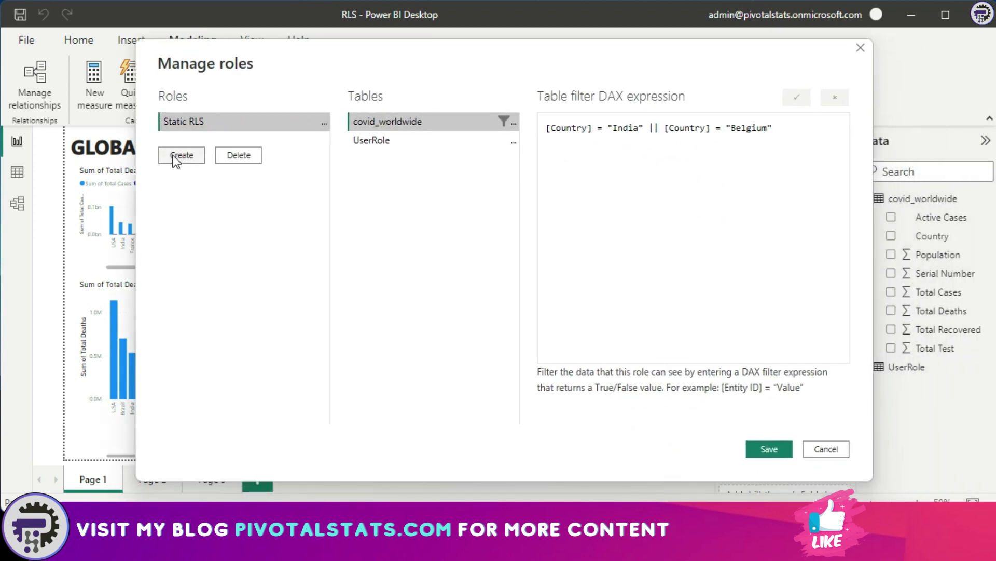
{"action": "left_click", "coordinate": [841, 450]}
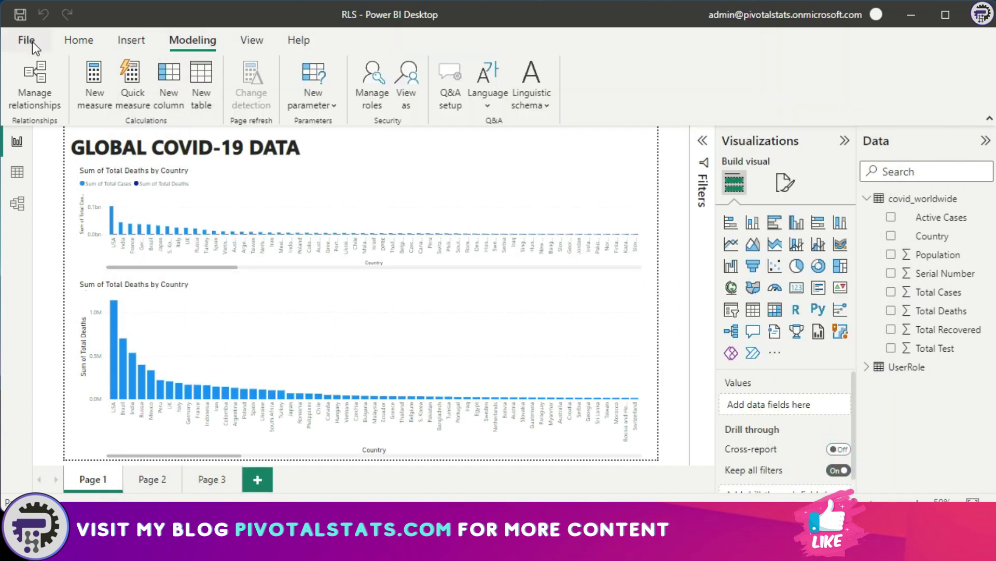
Publish RLS.pbix from the Home tab to My workspace.
{"action": "left_click", "coordinate": [65, 42]}
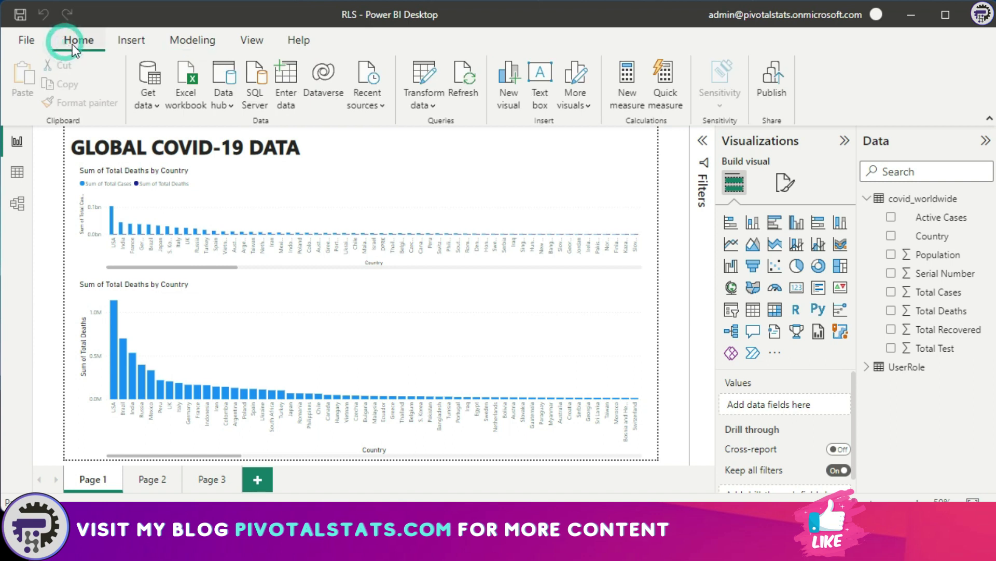
{"action": "left_click", "coordinate": [773, 86]}
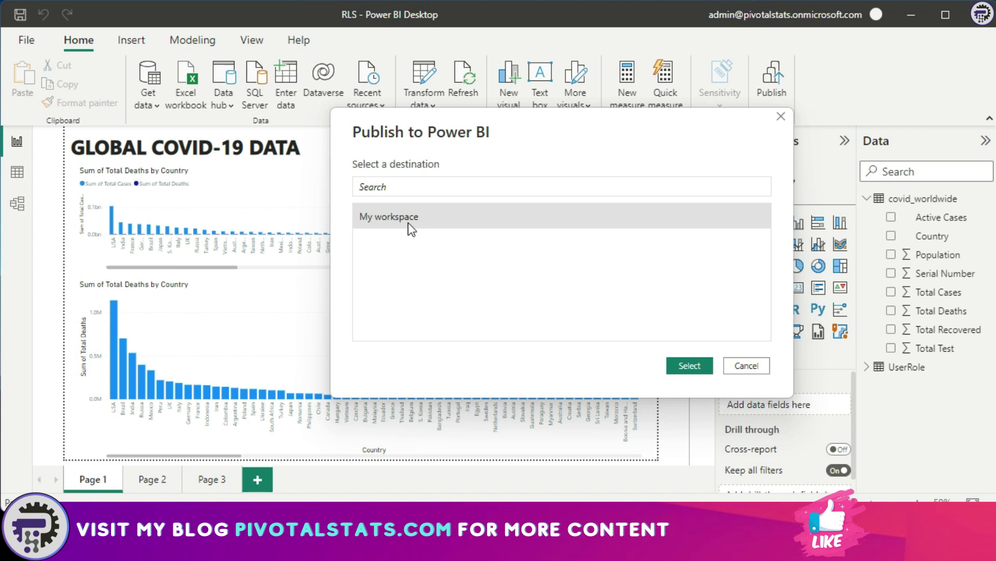
{"action": "left_click", "coordinate": [697, 365]}
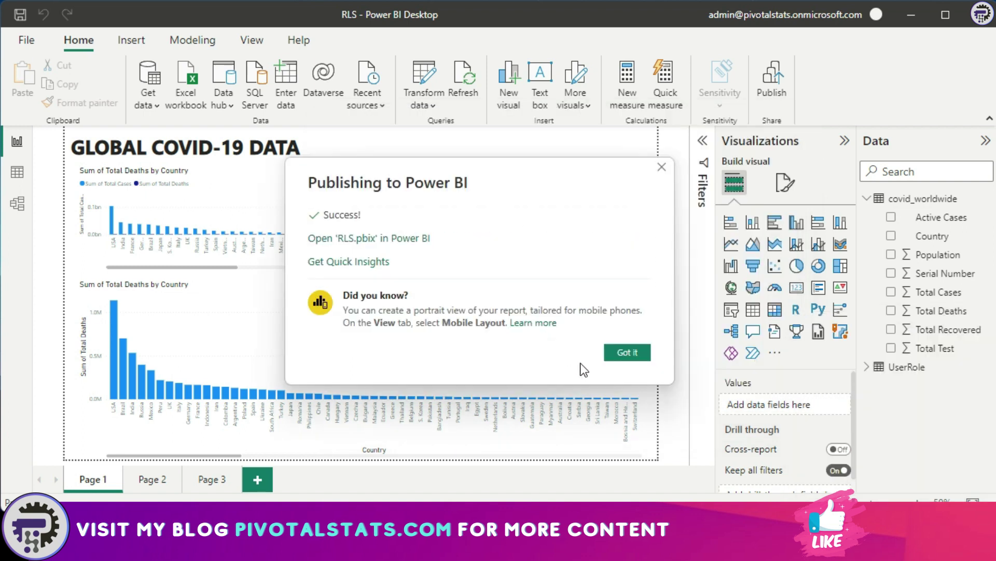
Dismiss the publish confirmation and open the RLS dataset's Security settings in My workspace.
{"action": "left_click", "coordinate": [623, 353]}
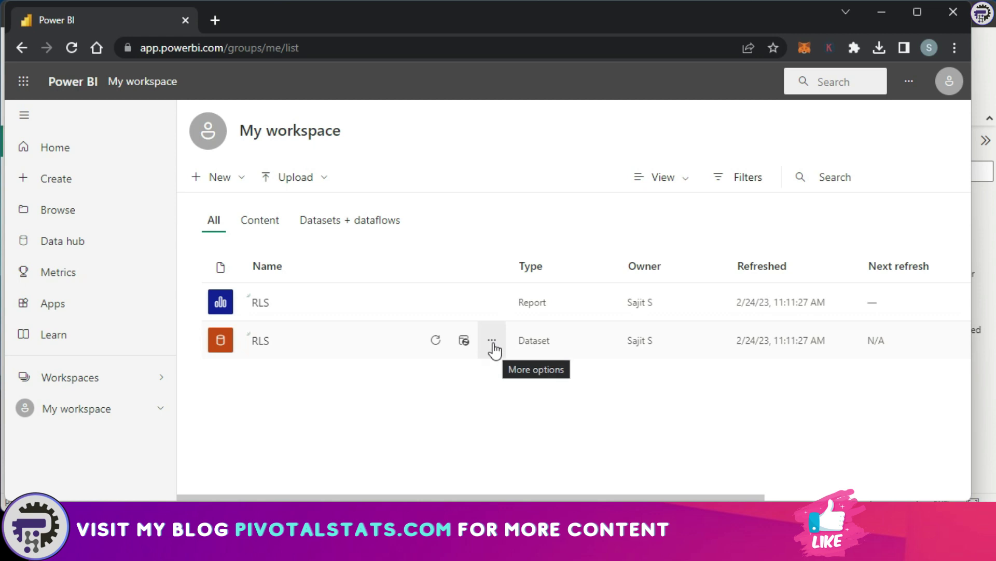
{"action": "left_click", "coordinate": [493, 344]}
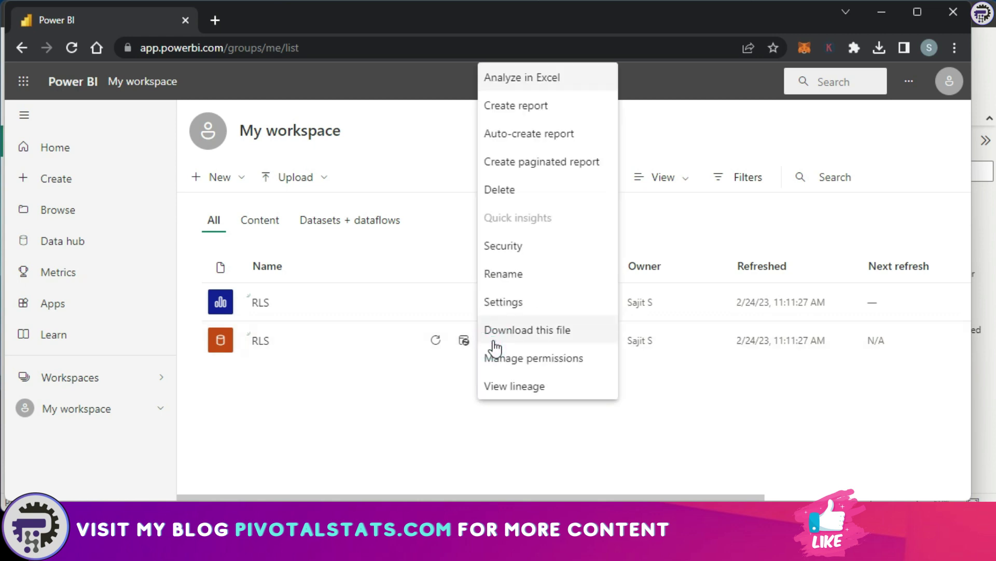
{"action": "left_click", "coordinate": [520, 246]}
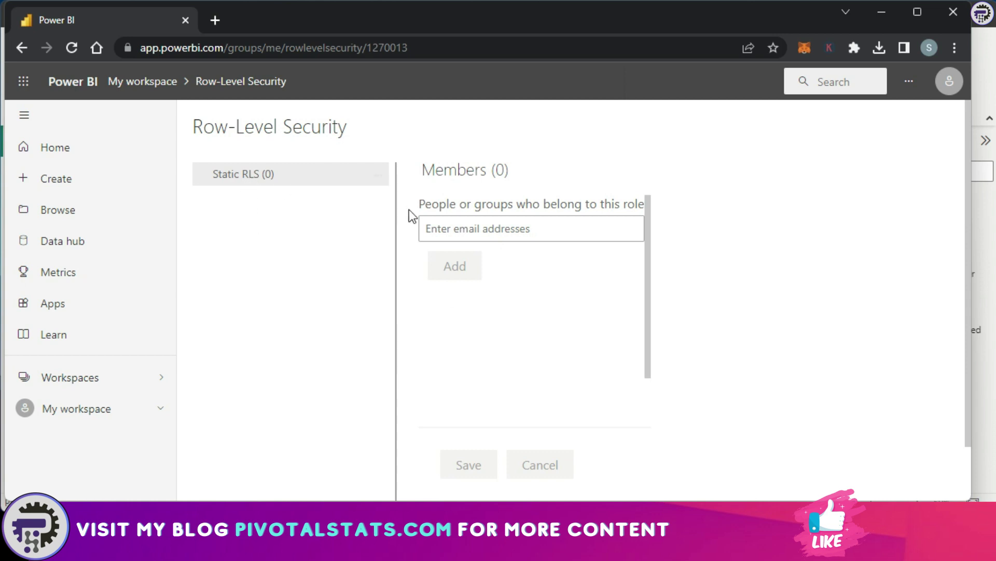
Add the suggested user account as a Static RLS member and save.
{"action": "left_click", "coordinate": [444, 223]}
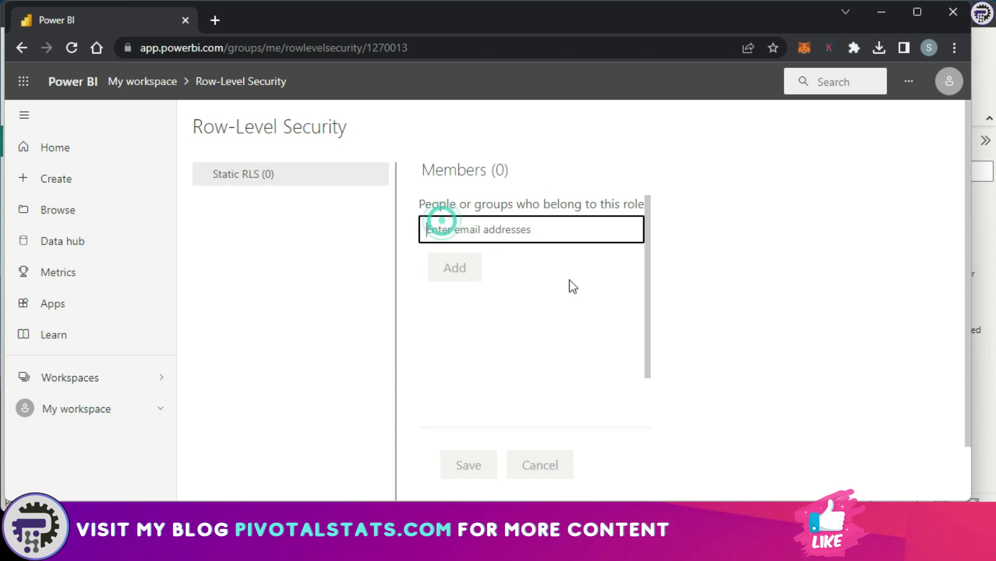
{"action": "type", "text": "user"}
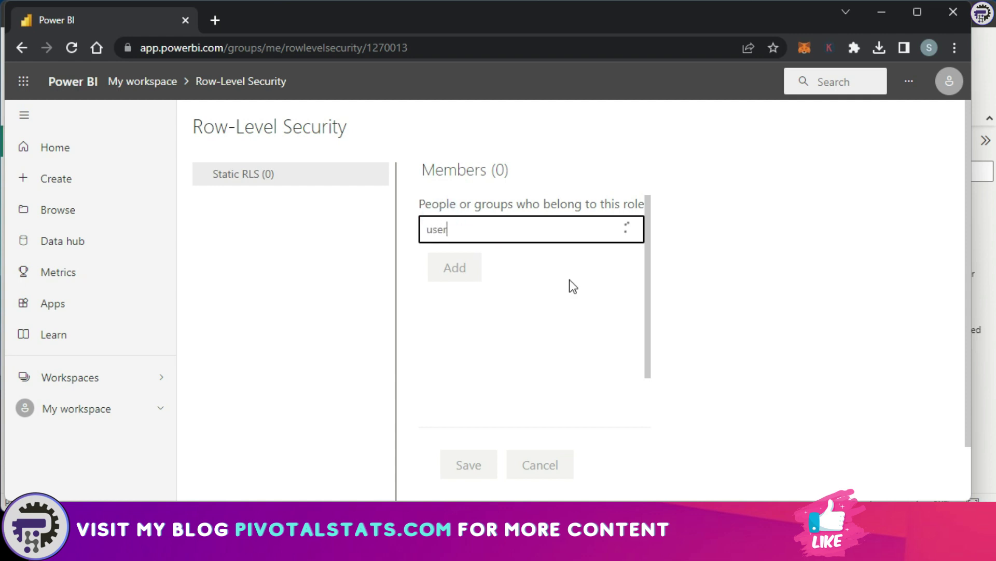
{"action": "left_click", "coordinate": [535, 264]}
{"action": "left_click", "coordinate": [465, 267]}
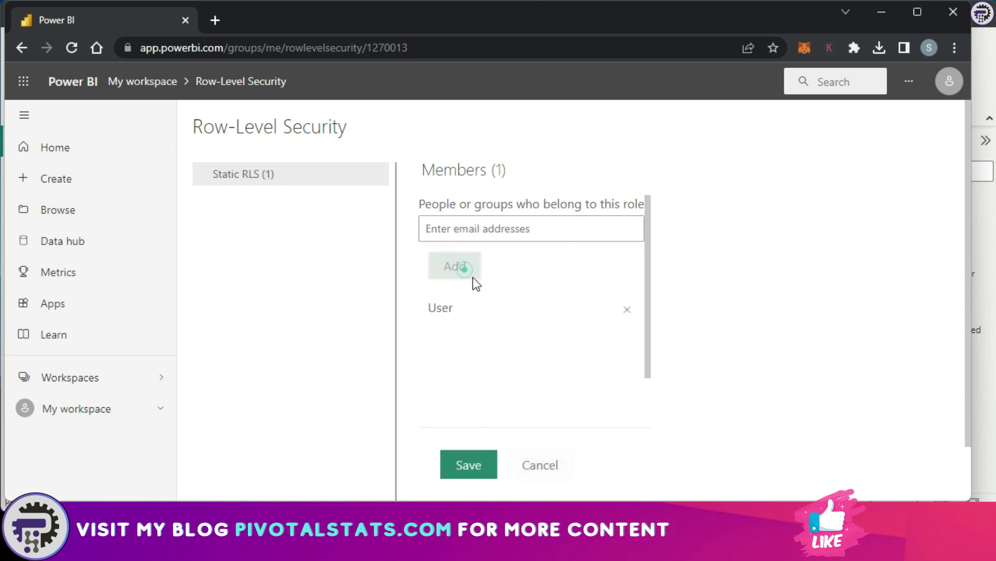
{"action": "left_click", "coordinate": [471, 465]}
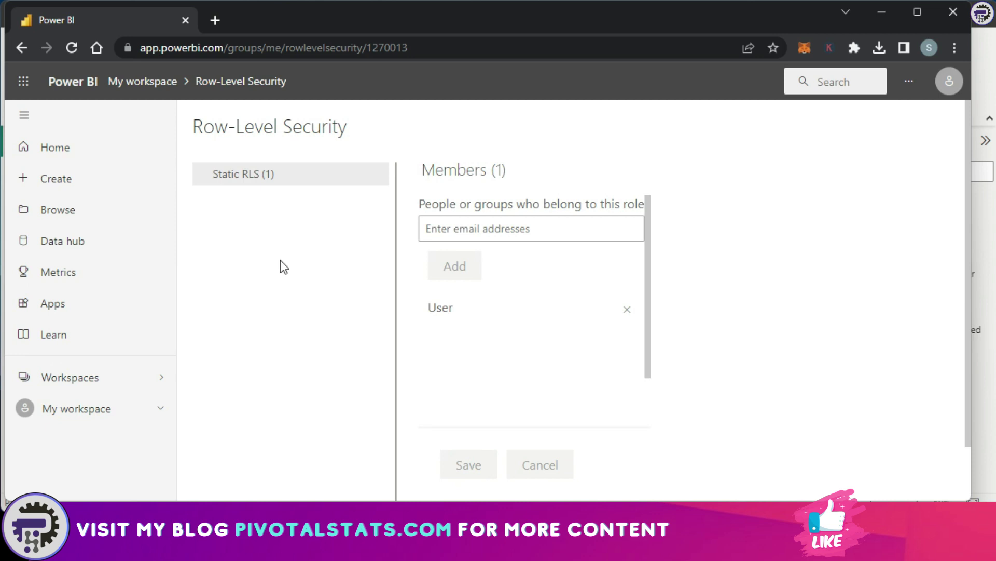
{"action": "mouse_move", "coordinate": [374, 182]}
Choose Test as role for the Static RLS role from its options menu.
{"action": "left_click", "coordinate": [380, 176]}
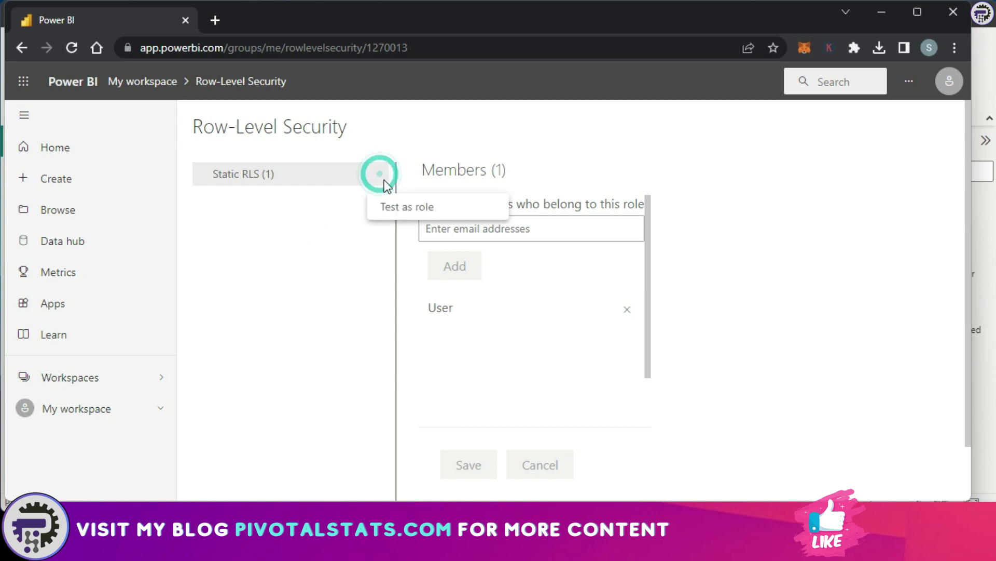
{"action": "left_click", "coordinate": [400, 208]}
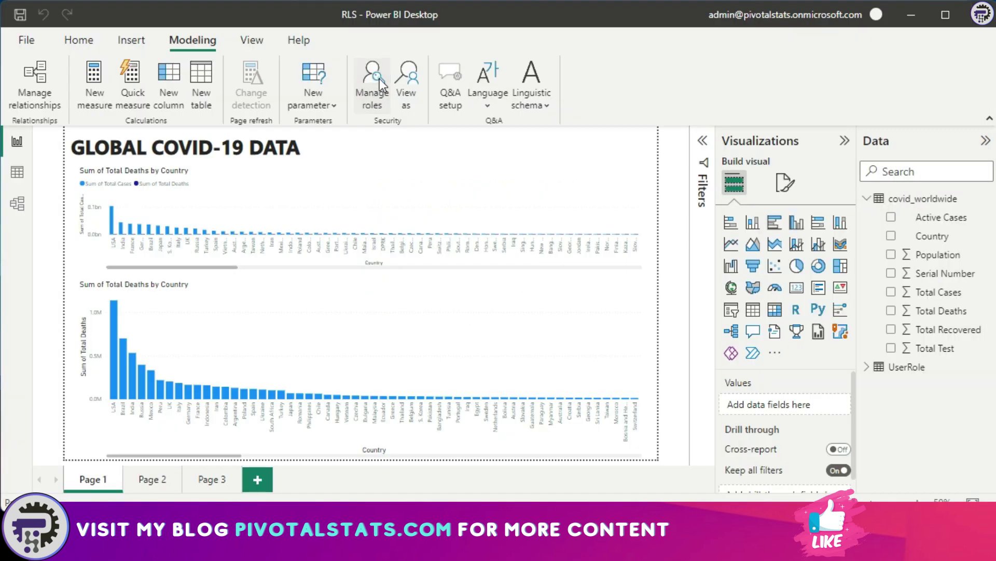
Delete the Static RLS role in Manage roles.
{"action": "left_click", "coordinate": [373, 83]}
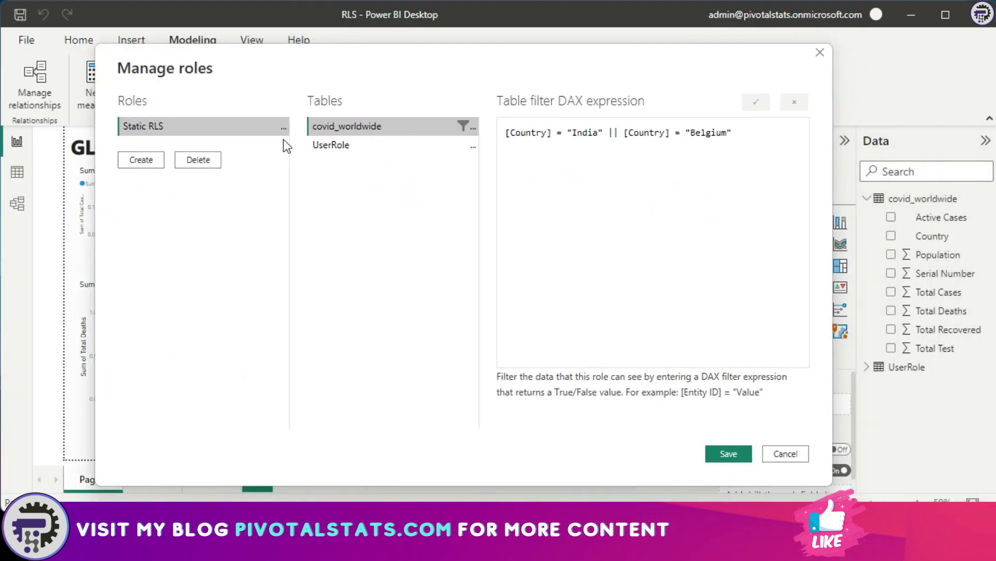
{"action": "left_click", "coordinate": [283, 127]}
{"action": "left_click", "coordinate": [326, 200]}
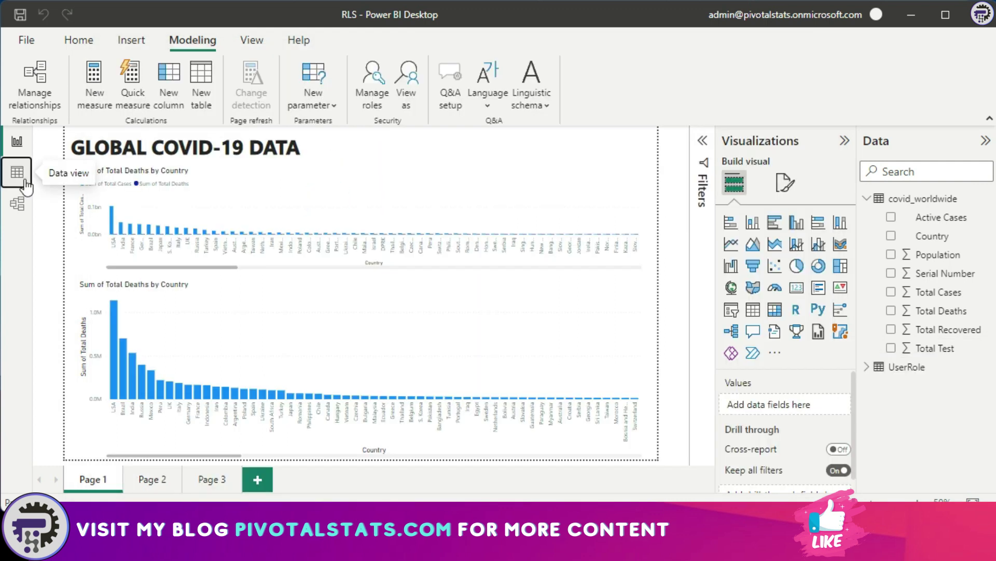
Inspect the UserRole table's email-to-country rows in Data view, then switch to Model view.
{"action": "left_click", "coordinate": [17, 172]}
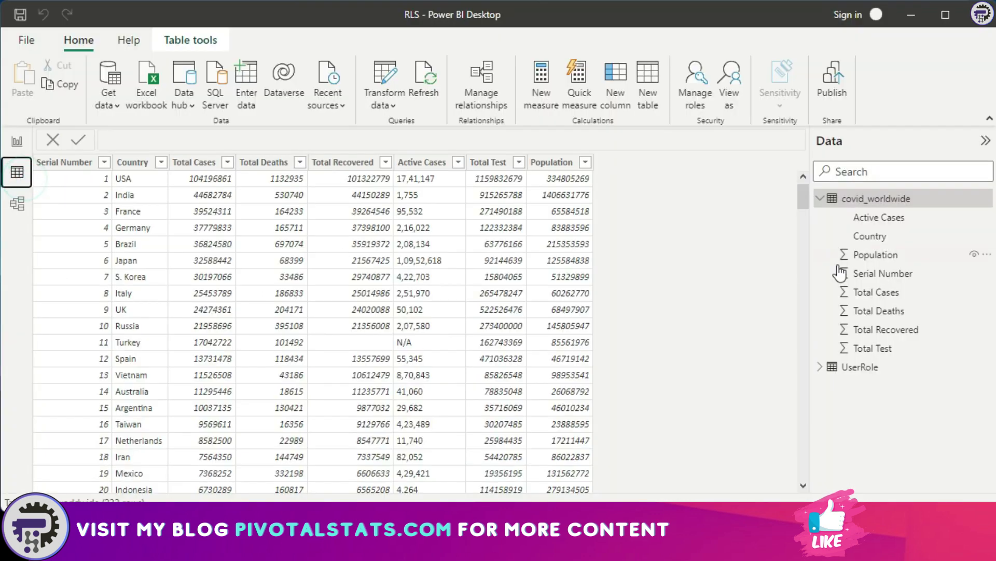
{"action": "left_click", "coordinate": [820, 200]}
{"action": "left_click", "coordinate": [858, 218]}
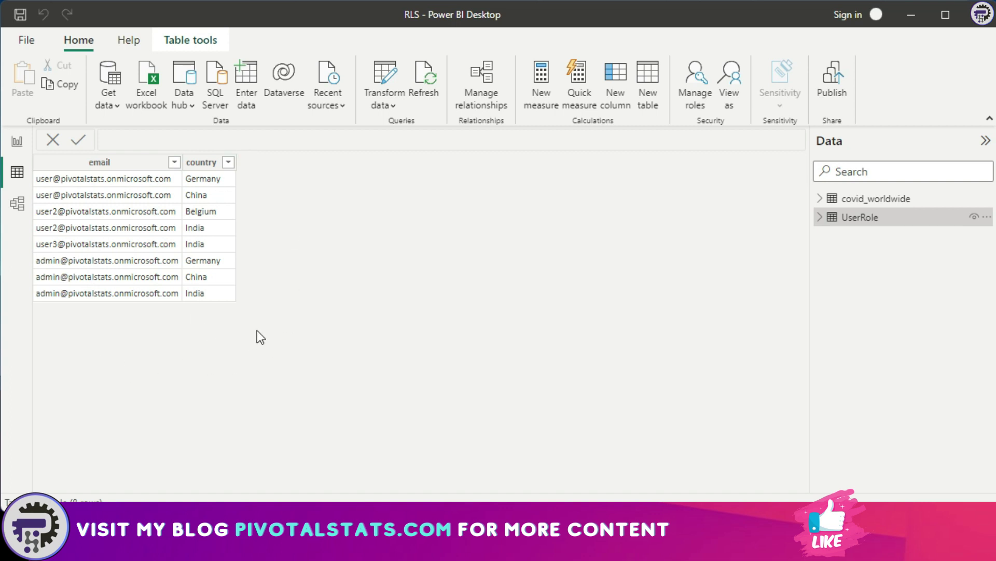
{"action": "left_click", "coordinate": [17, 204]}
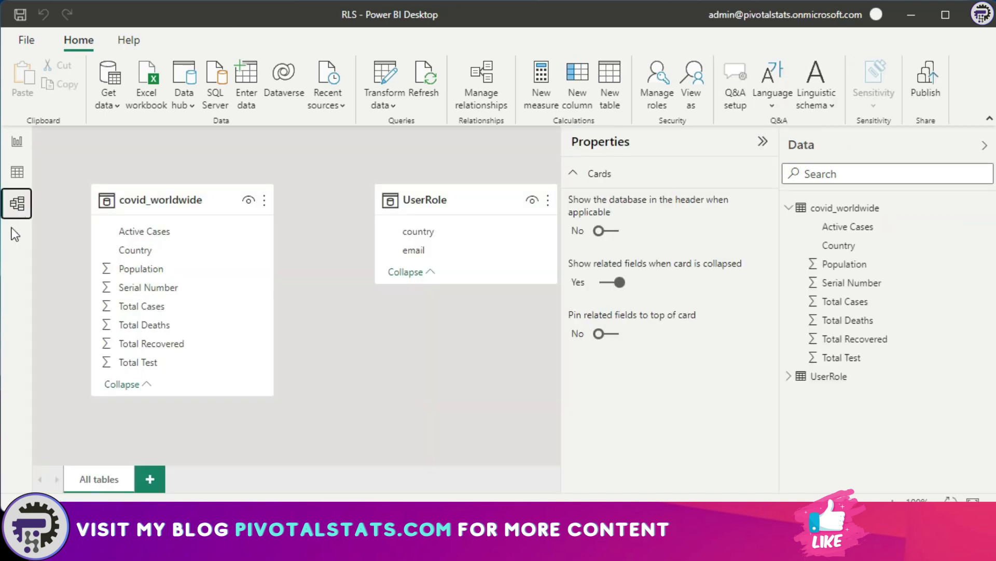
Link UserRole[country] to covid_worldwide[Country] by dragging, then reposition the UserRole card.
{"action": "left_click", "coordinate": [762, 142]}
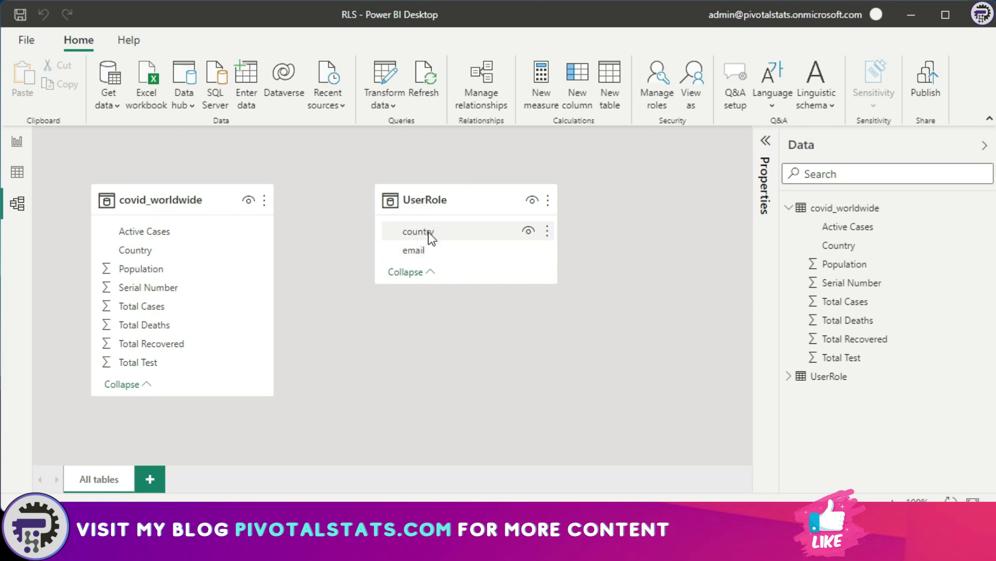
{"action": "left_click_drag", "start_coordinate": [430, 238], "coordinate": [183, 250]}
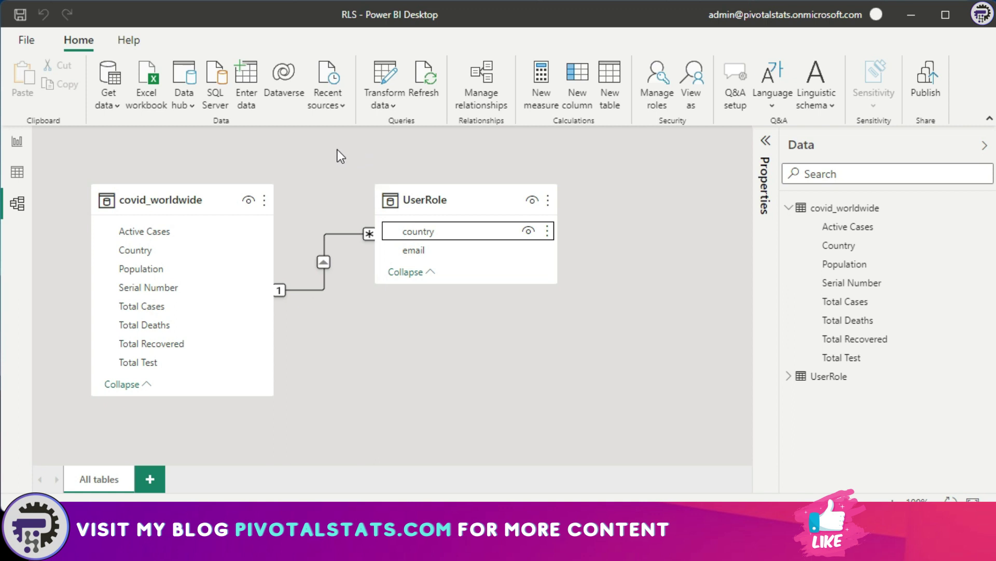
{"action": "left_click_drag", "start_coordinate": [460, 202], "coordinate": [577, 235]}
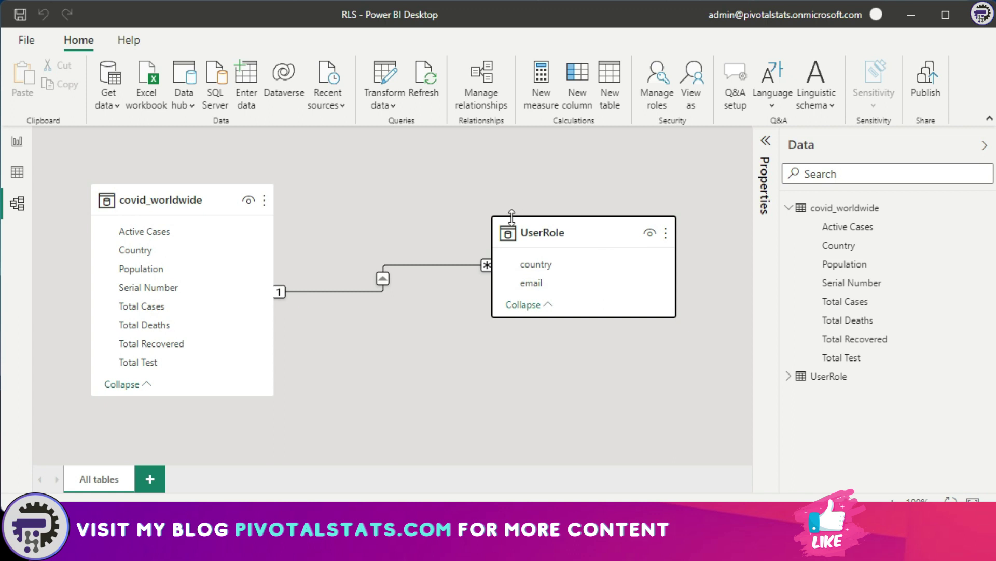
Set the relationship to cross-filter Both with security filters in both directions, then recheck it.
{"action": "double_click", "coordinate": [407, 264]}
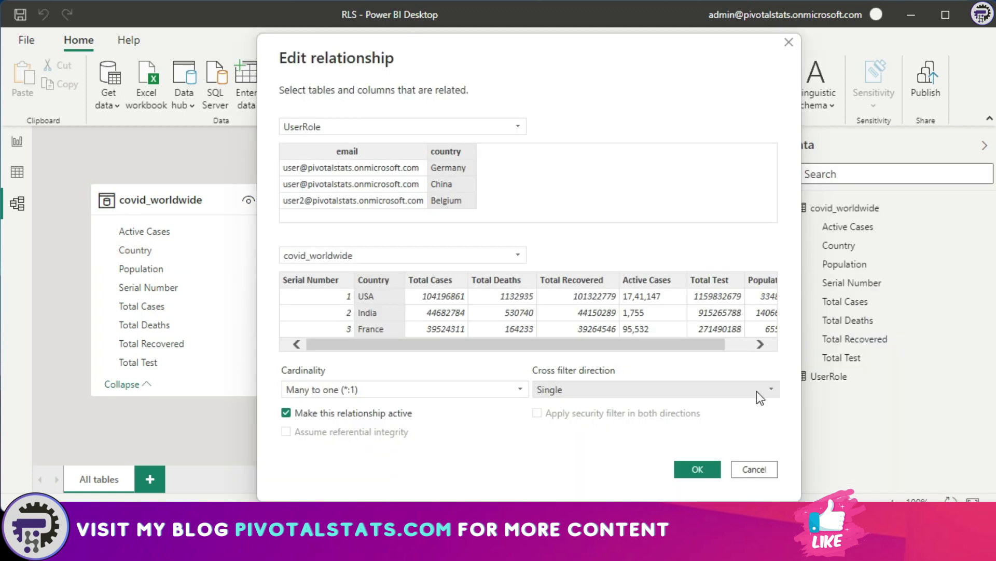
{"action": "left_click", "coordinate": [757, 391]}
{"action": "left_click", "coordinate": [703, 420]}
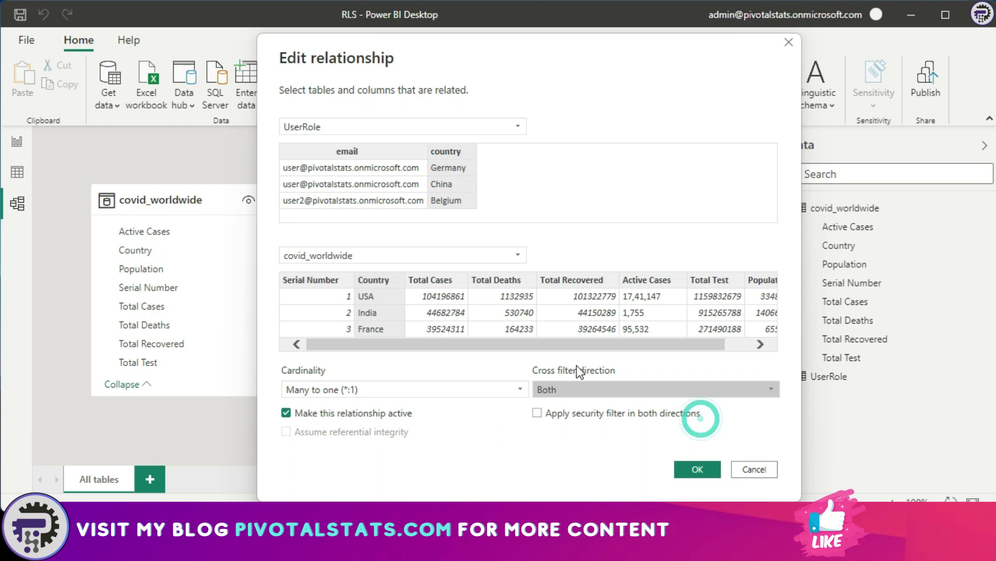
{"action": "left_click", "coordinate": [538, 415]}
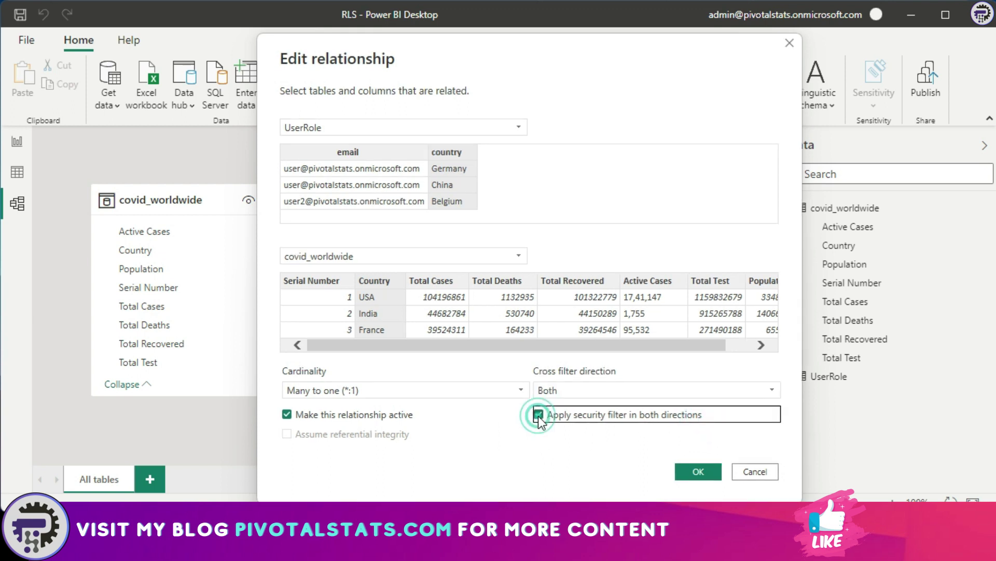
{"action": "left_click", "coordinate": [692, 471]}
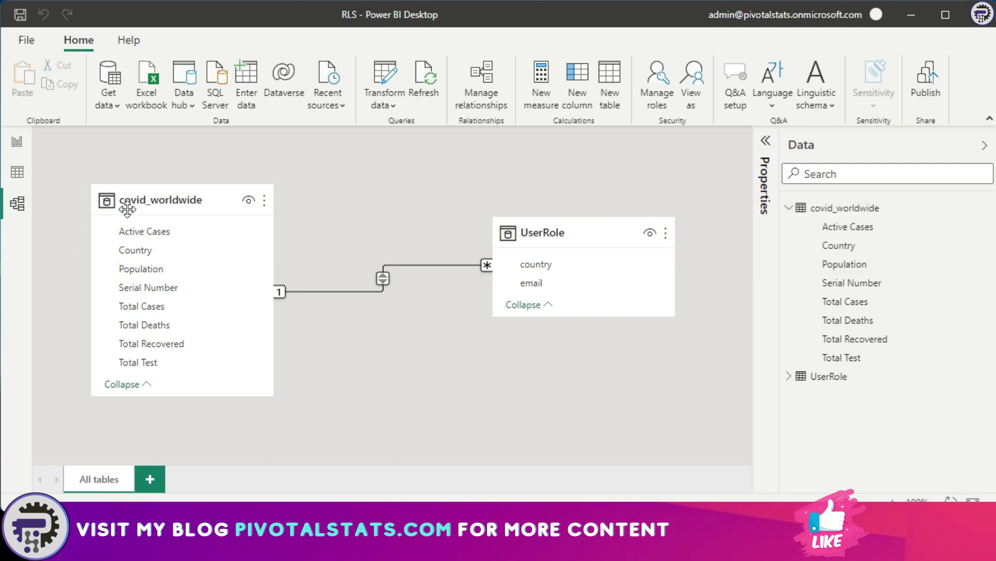
{"action": "double_click", "coordinate": [363, 292]}
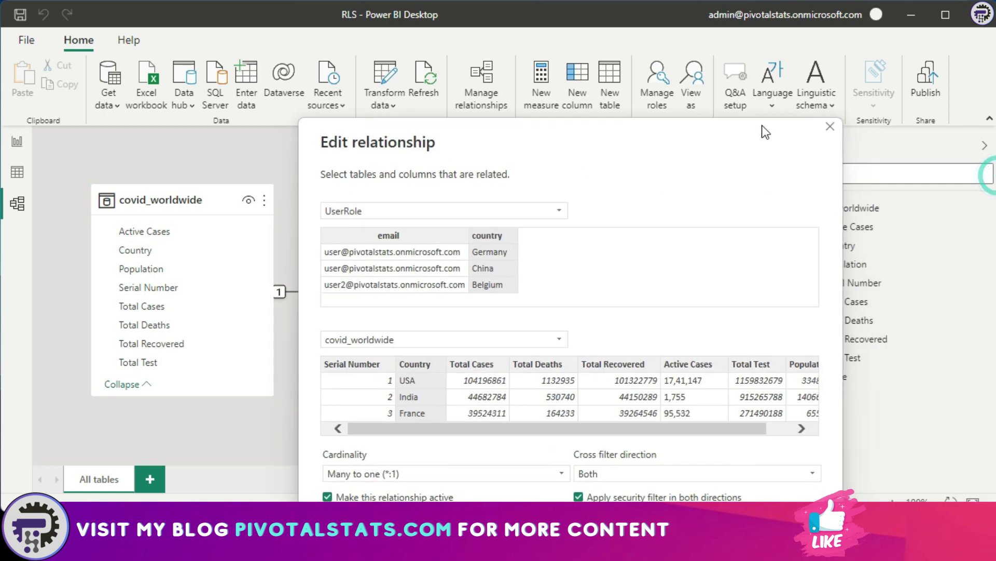
{"action": "left_click", "coordinate": [827, 131]}
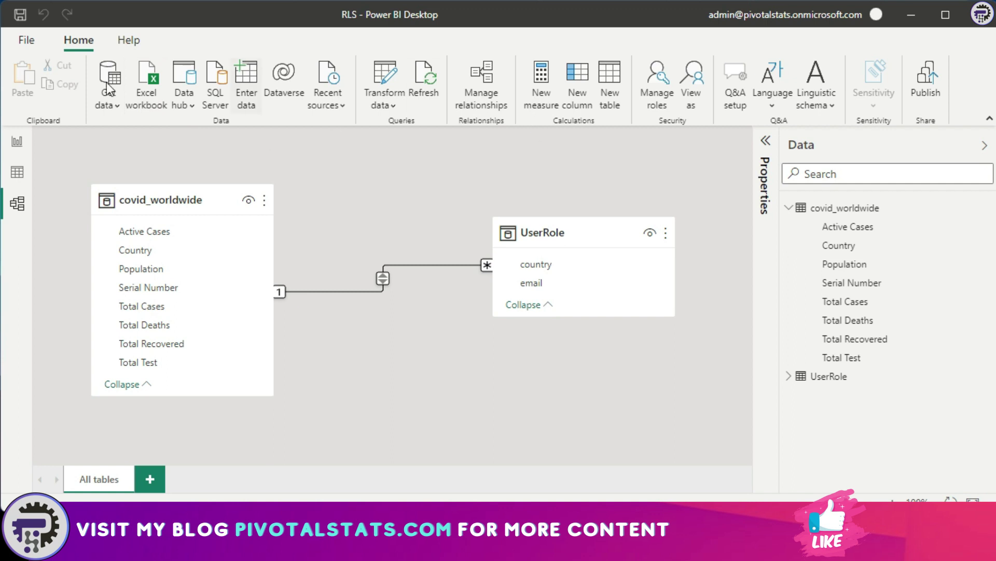
Create a new role named Dynamic RLS and select the UserRole table.
{"action": "left_click", "coordinate": [654, 98]}
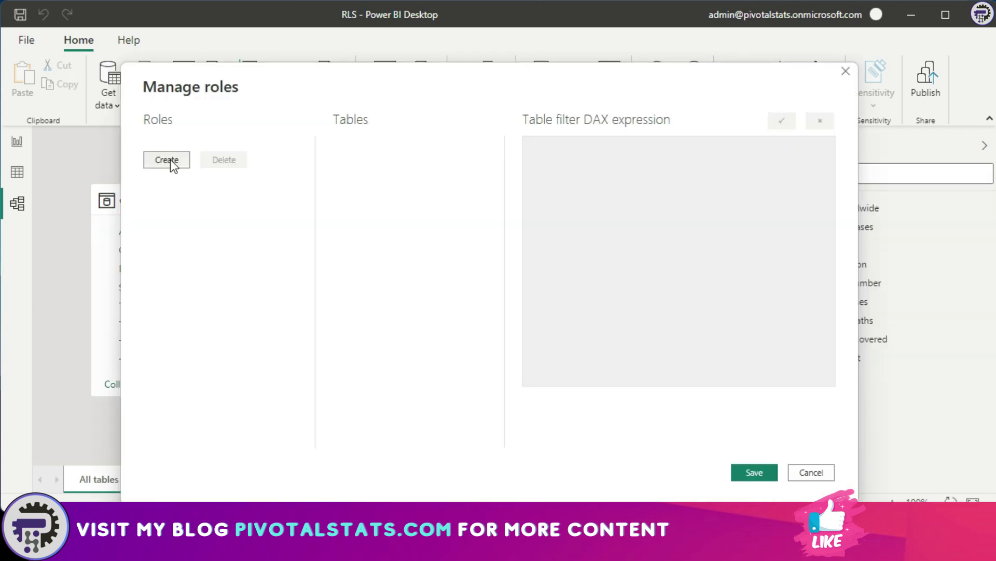
{"action": "left_click", "coordinate": [167, 160]}
{"action": "type", "text": "Dyn"}
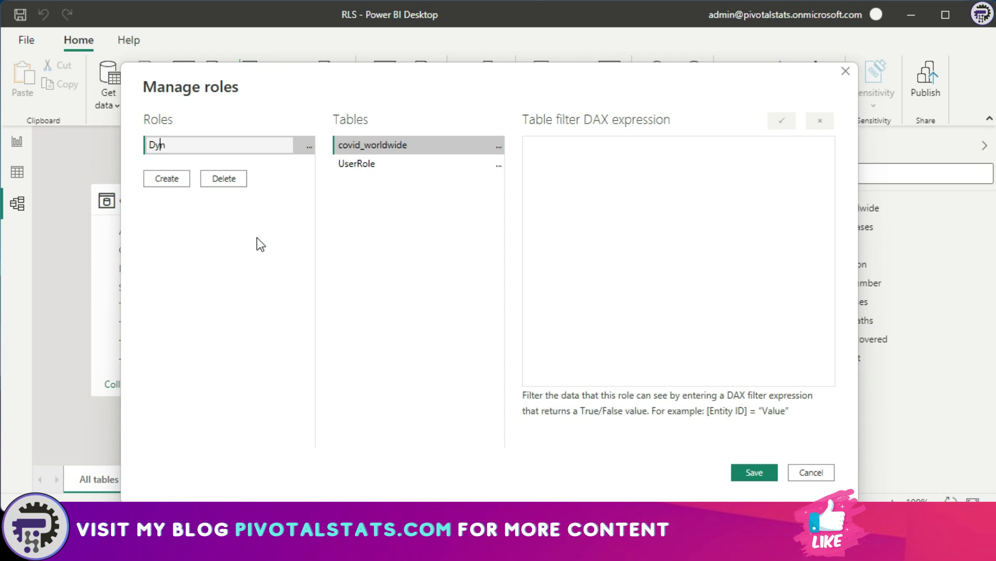
{"action": "type", "text": "amic RLS"}
{"action": "left_click", "coordinate": [399, 169]}
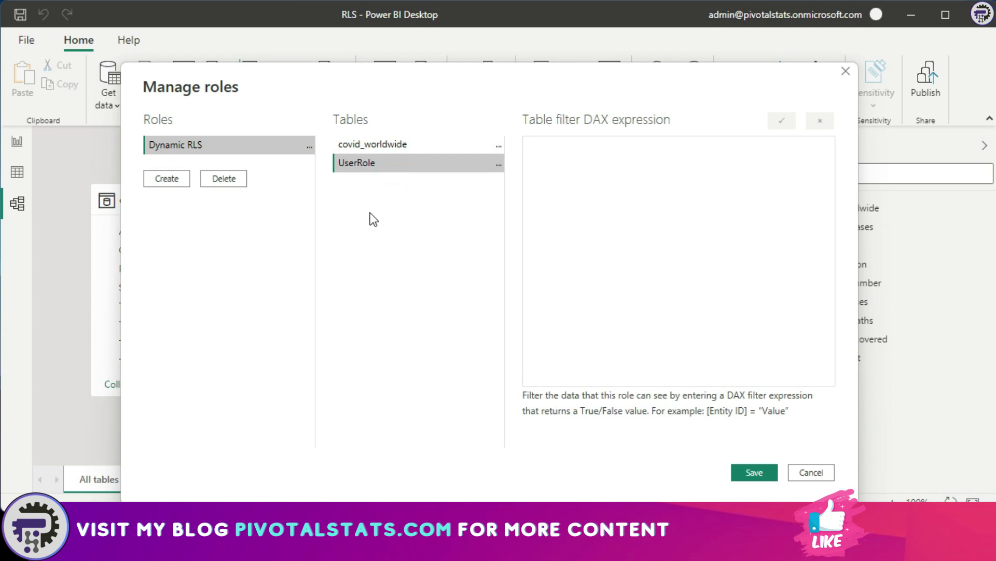
Filter UserRole with [email] = USERPRINCIPALNAME() and save the role.
{"action": "left_click", "coordinate": [499, 165]}
{"action": "mouse_move", "coordinate": [540, 177]}
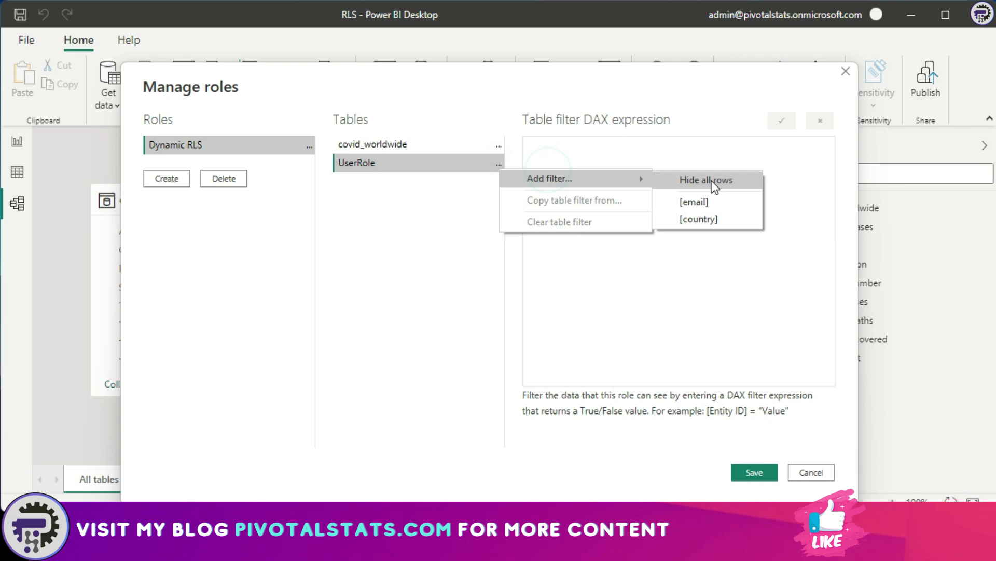
{"action": "left_click", "coordinate": [715, 204]}
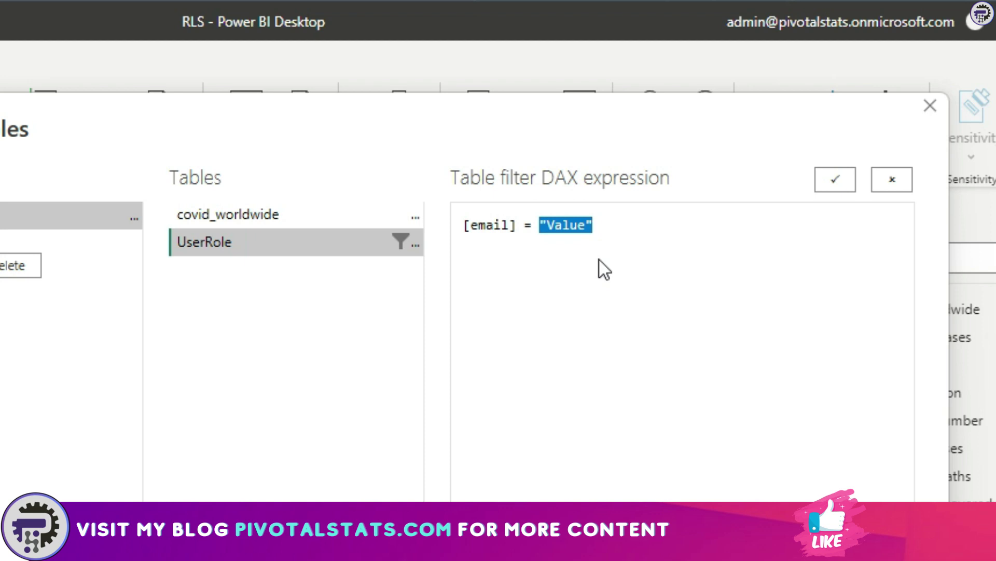
{"action": "type", "text": "USERPRIC"}
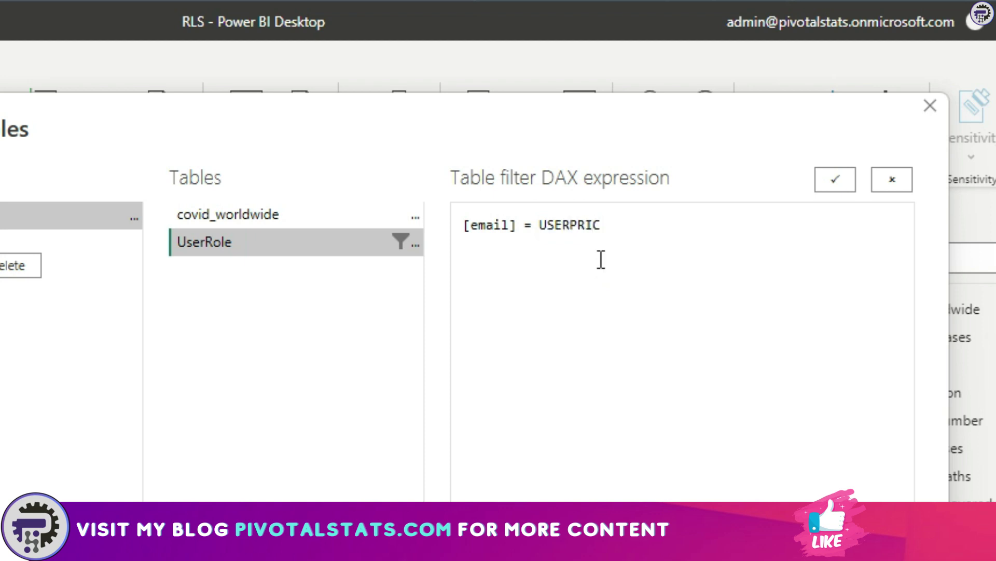
{"action": "key", "text": "BackSpace"}
{"action": "type", "text": "NCIPALNAME()"}
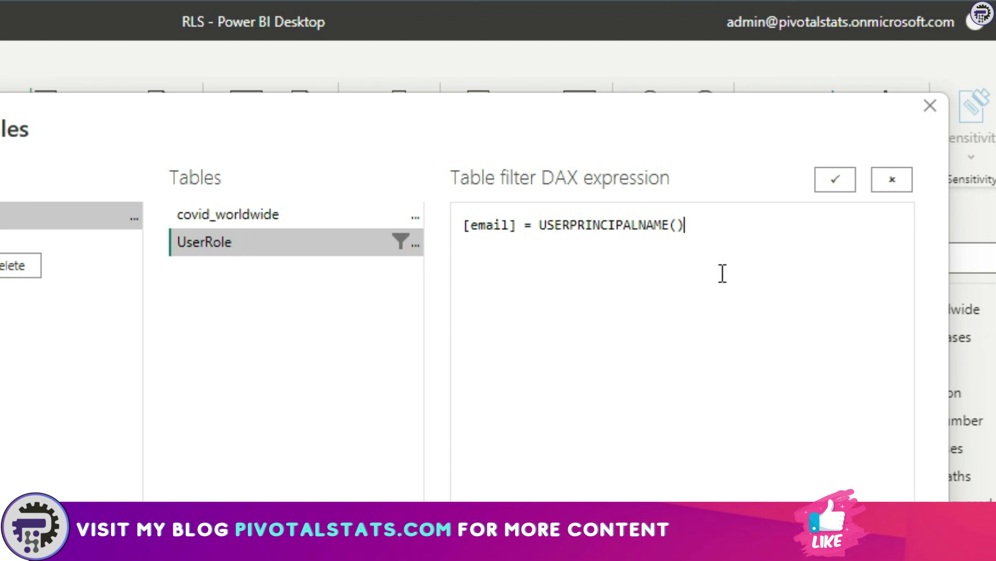
{"action": "left_click", "coordinate": [848, 182]}
{"action": "left_click", "coordinate": [743, 473]}
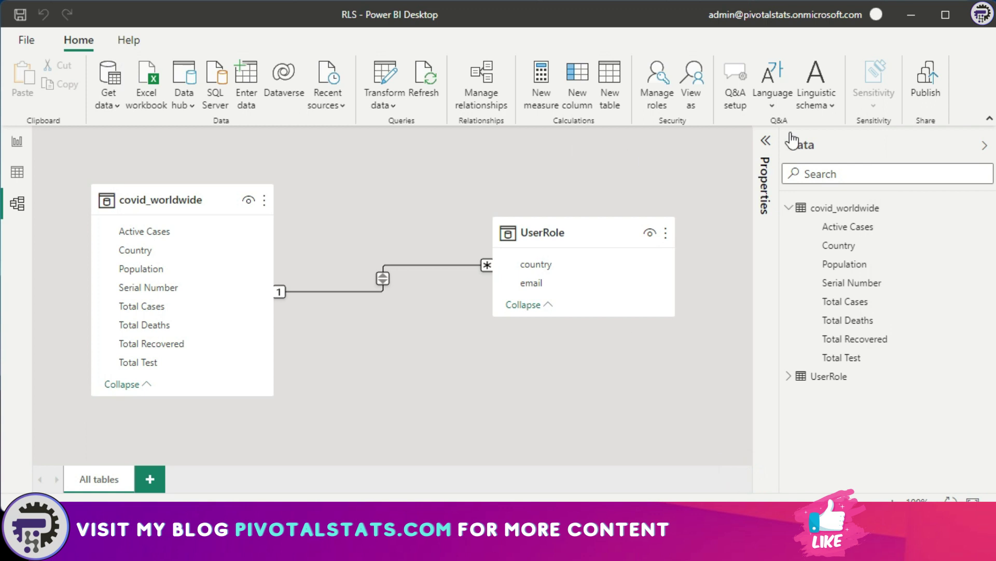
Publish the report and open the RLS dataset's row-level security settings in My workspace.
{"action": "left_click", "coordinate": [924, 90]}
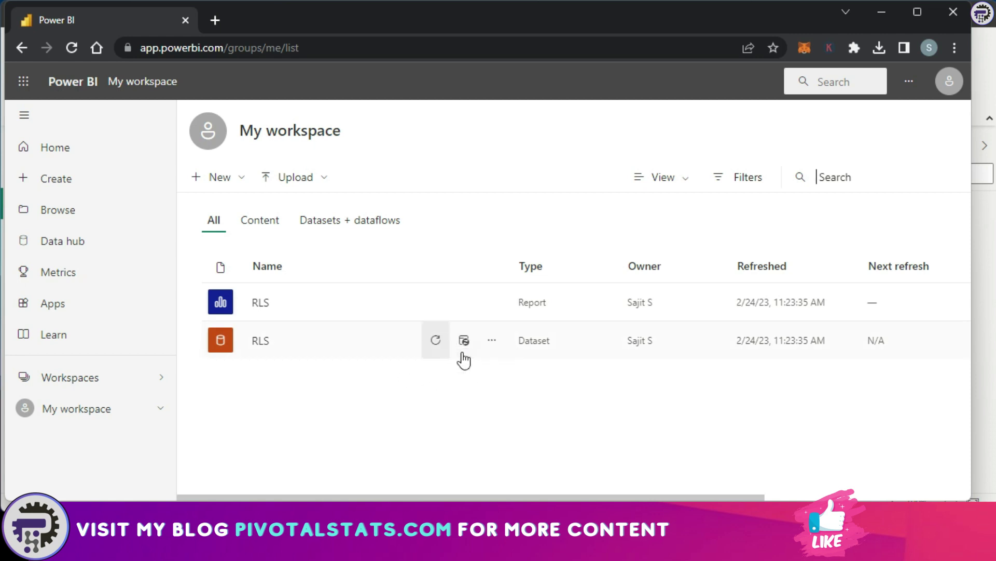
{"action": "left_click", "coordinate": [490, 341]}
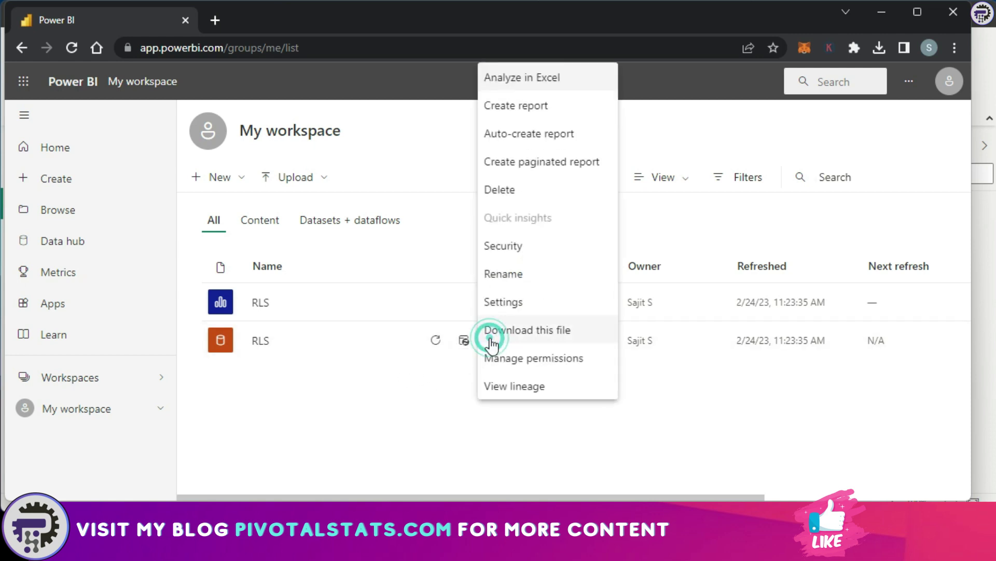
{"action": "left_click", "coordinate": [521, 250]}
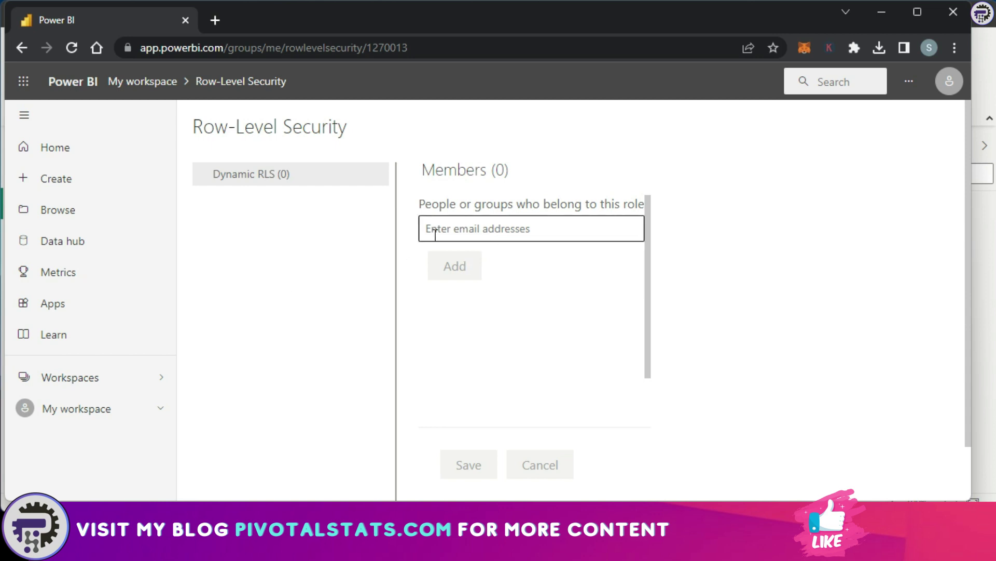
Test as the Dynamic RLS role and confirm the signed-in account sees only India, Germany and China.
{"action": "left_click", "coordinate": [378, 178]}
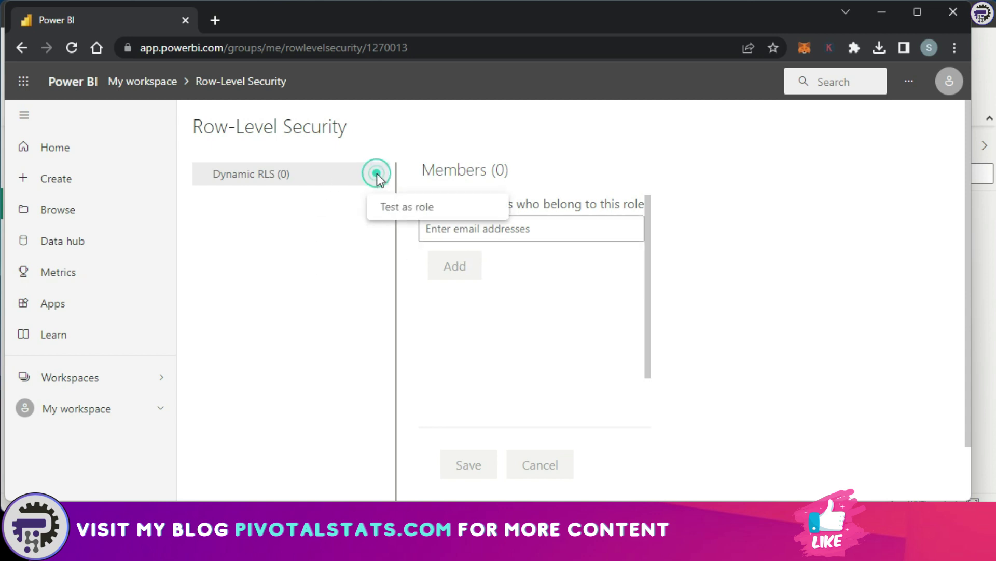
{"action": "left_click", "coordinate": [407, 215]}
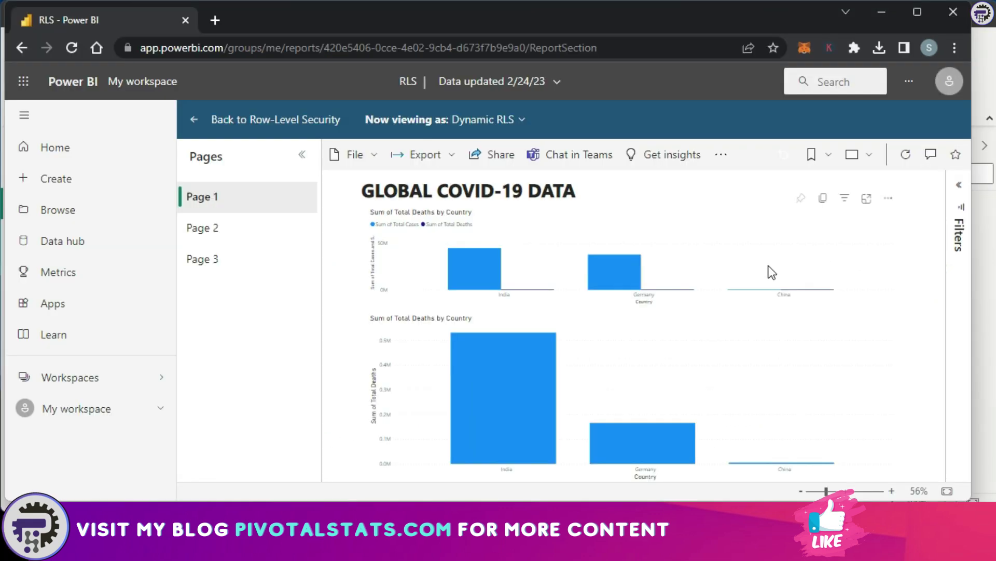
{"action": "left_click", "coordinate": [948, 81]}
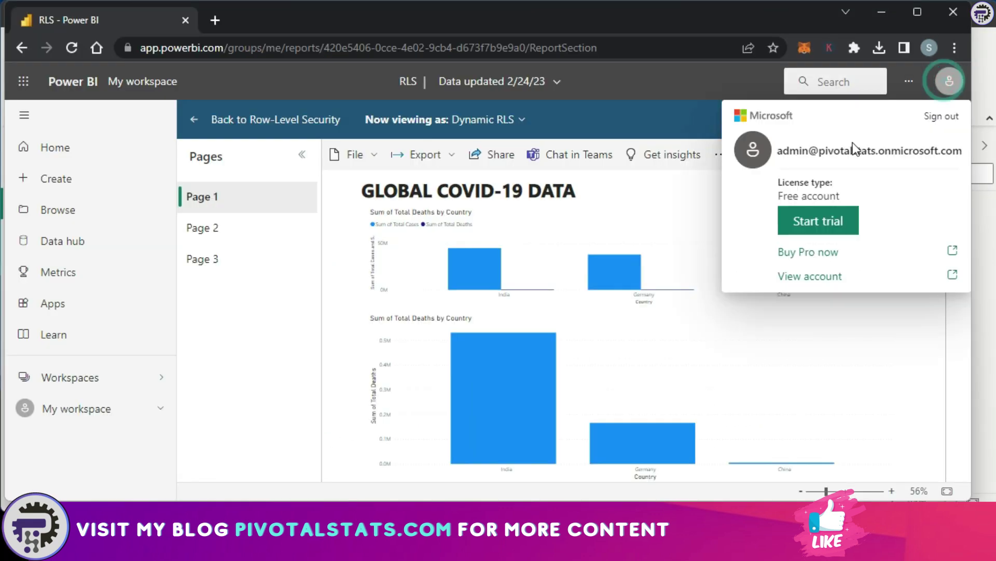
{"action": "left_click", "coordinate": [681, 192]}
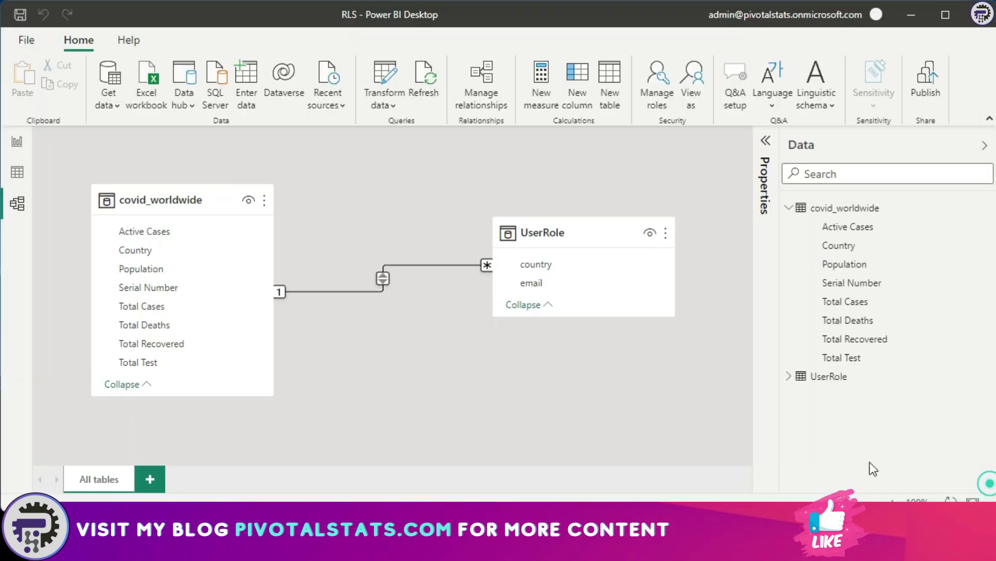
Show the UserRole table data mapping the admin account to Germany, China and India.
{"action": "left_click", "coordinate": [17, 173]}
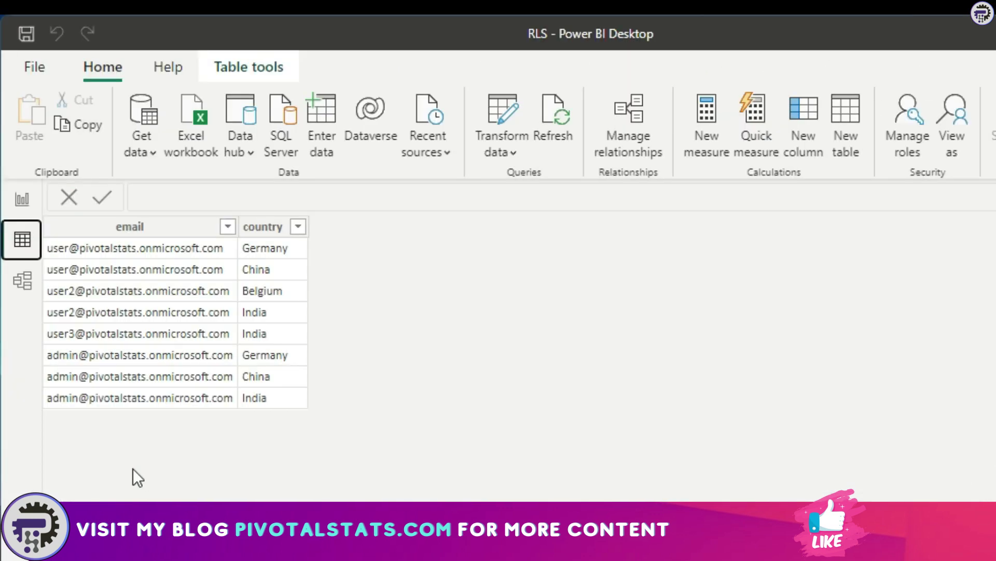